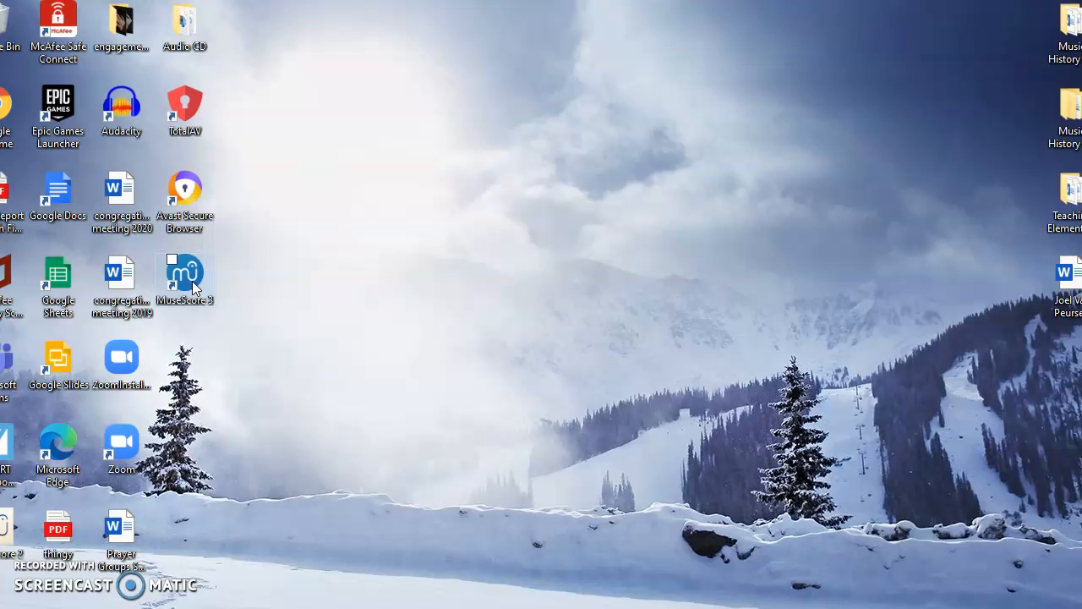
# - Launch MuseScore 3 and start creating a new score
pyautogui.doubleClick(192, 281)
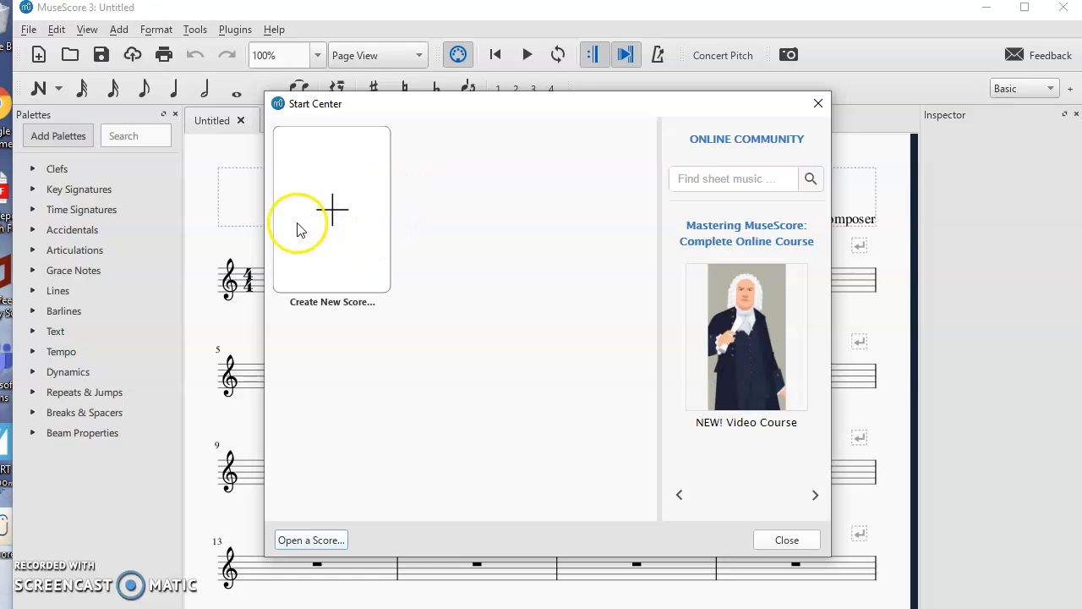
pyautogui.click(320, 234)
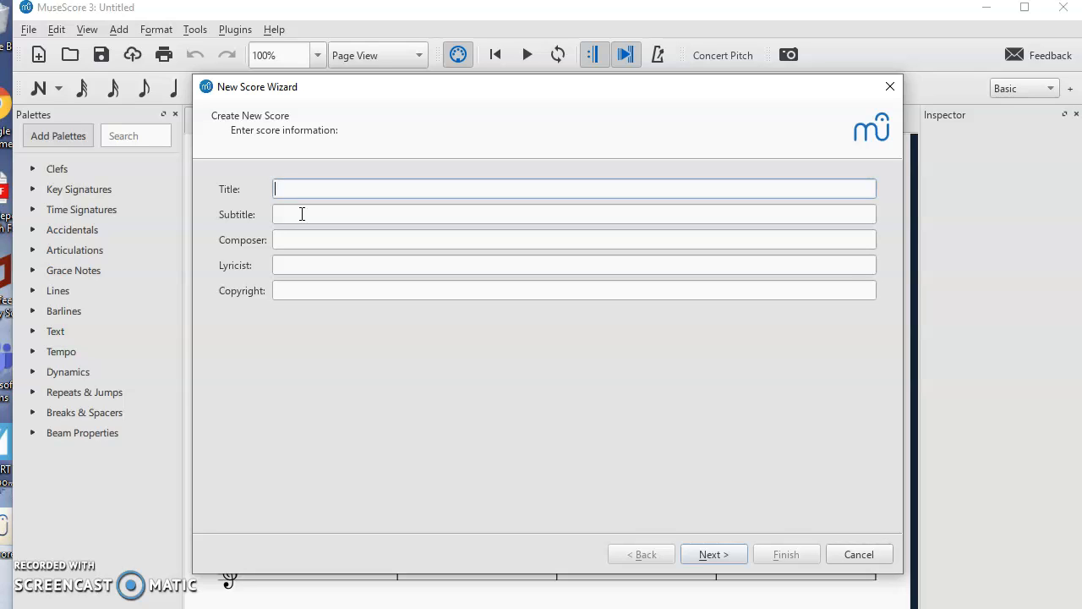
# - Enter the title "Chord Progressions" and fill in the composer's name
pyautogui.write('Chord Progressions')
pyautogui.click(302, 237)
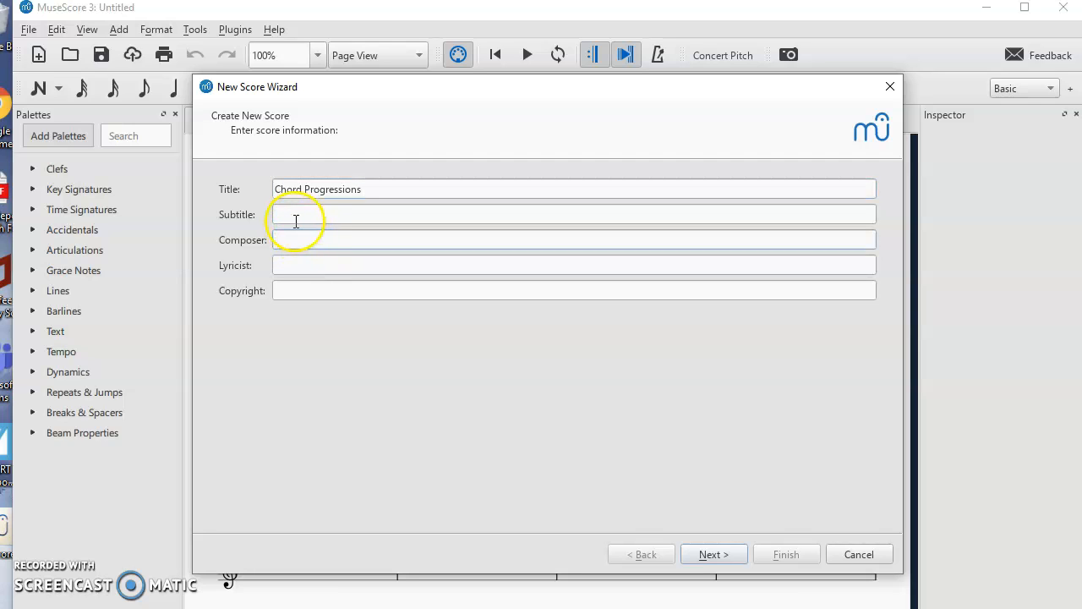
pyautogui.write('Mr. Van Peursem')
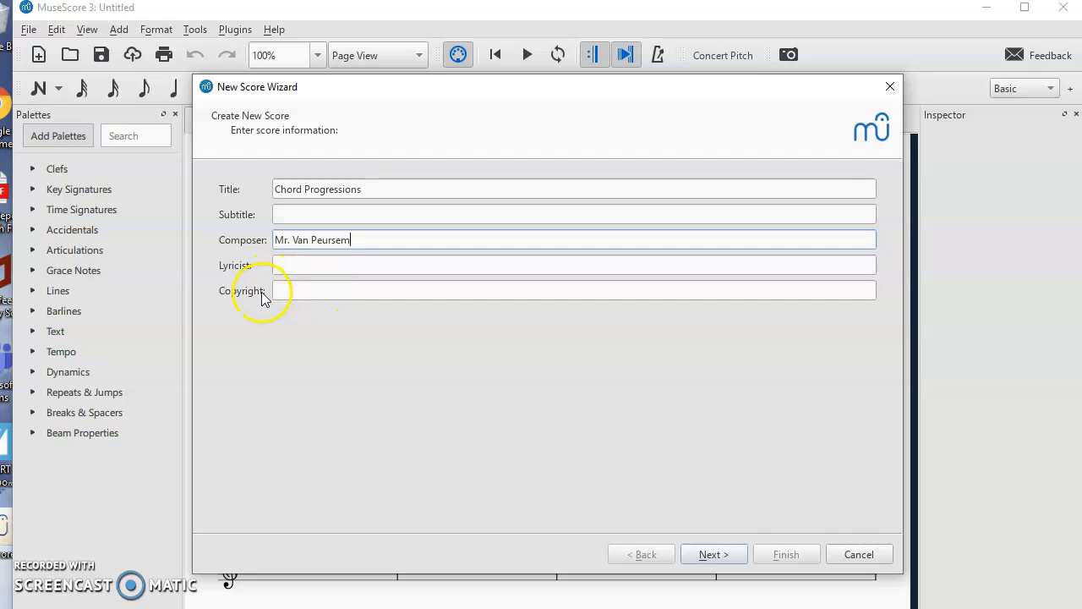
# - Choose the Treble Clef template and keep the default key signature with no sharps or flats
pyautogui.click(706, 554)
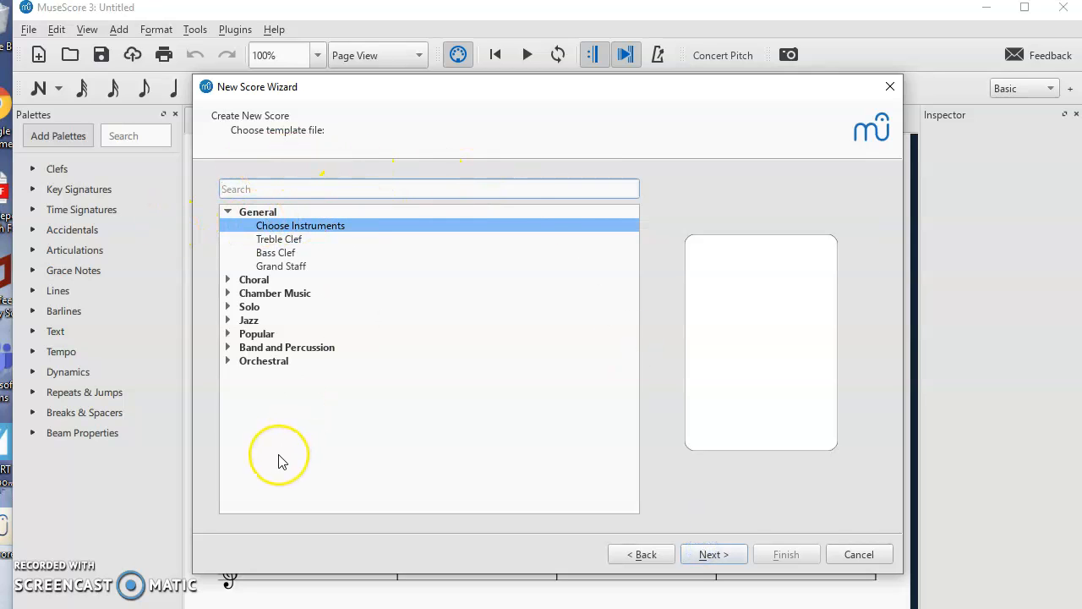
pyautogui.click(275, 243)
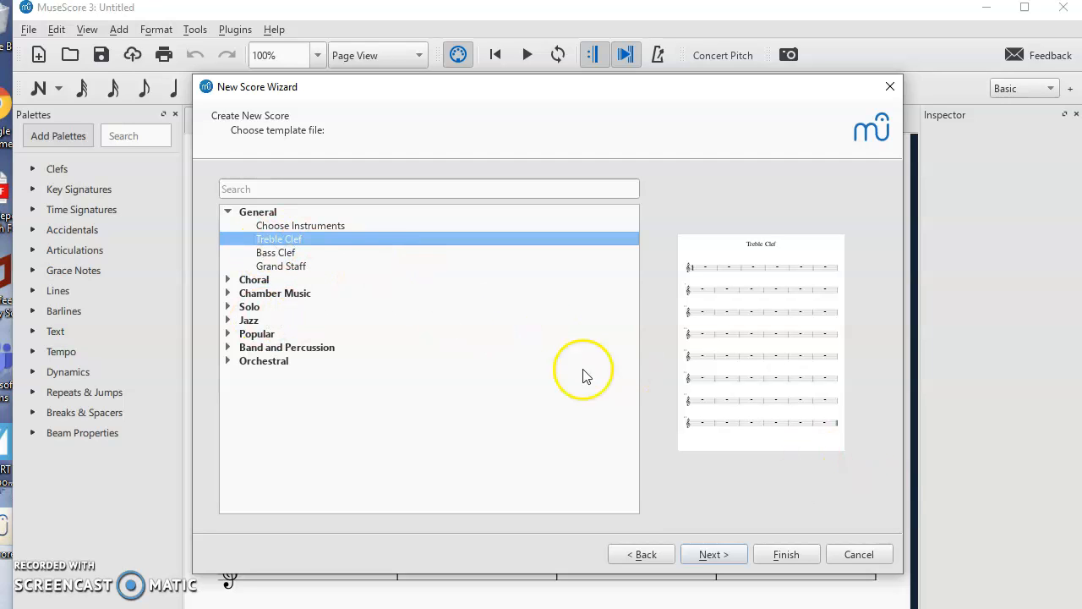
pyautogui.click(707, 560)
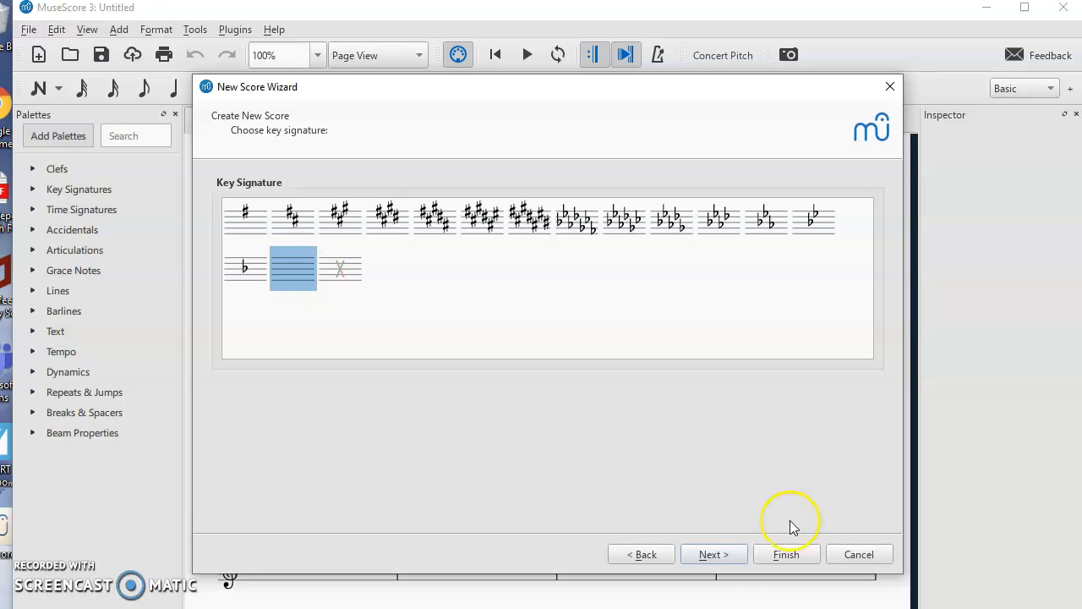
pyautogui.click(705, 555)
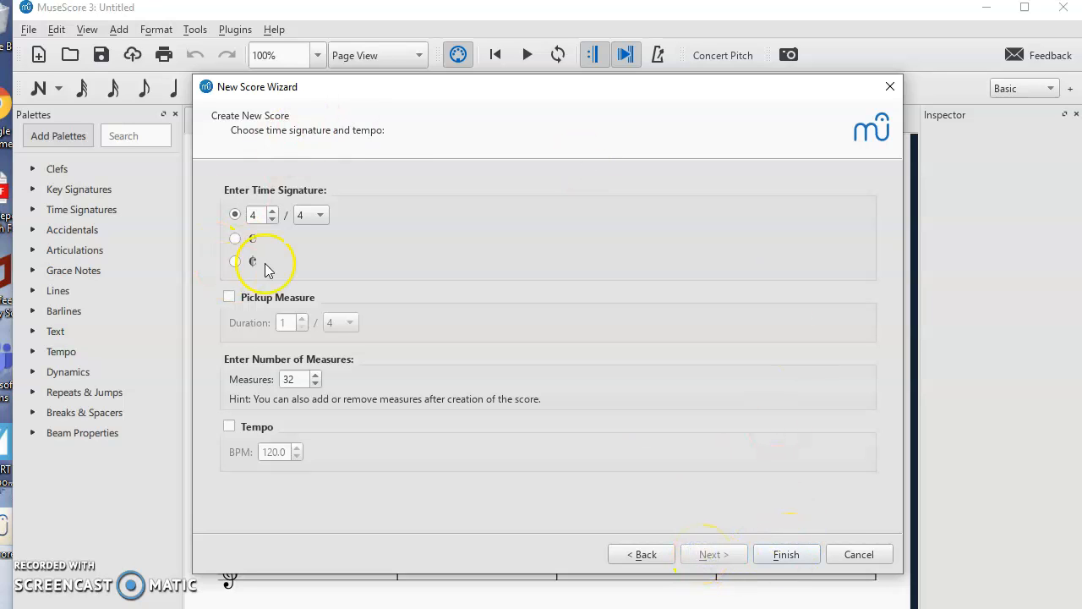
pyautogui.click(255, 214)
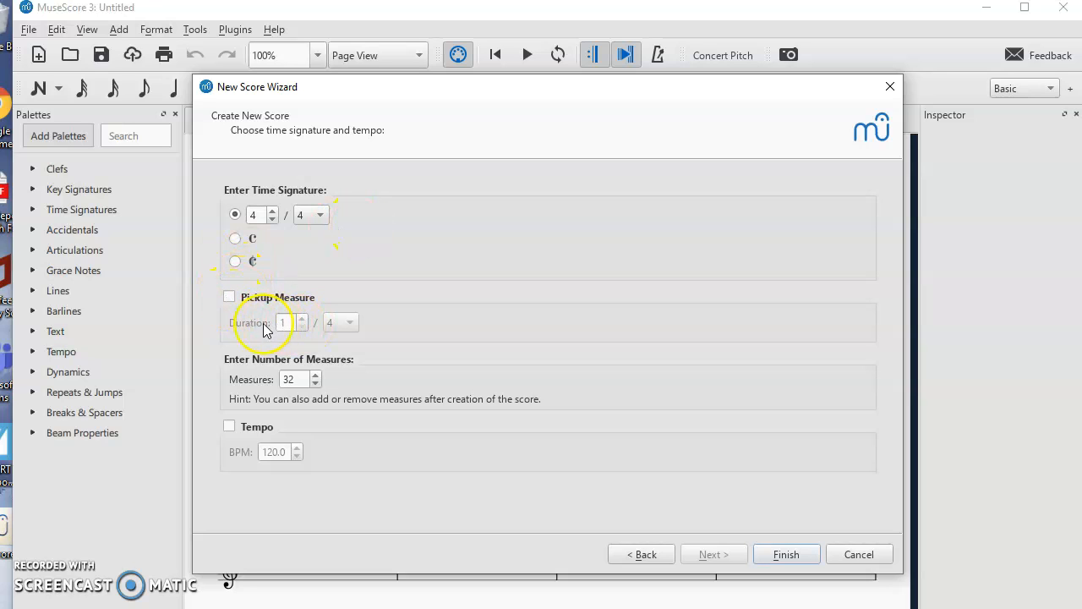
pyautogui.click(230, 297)
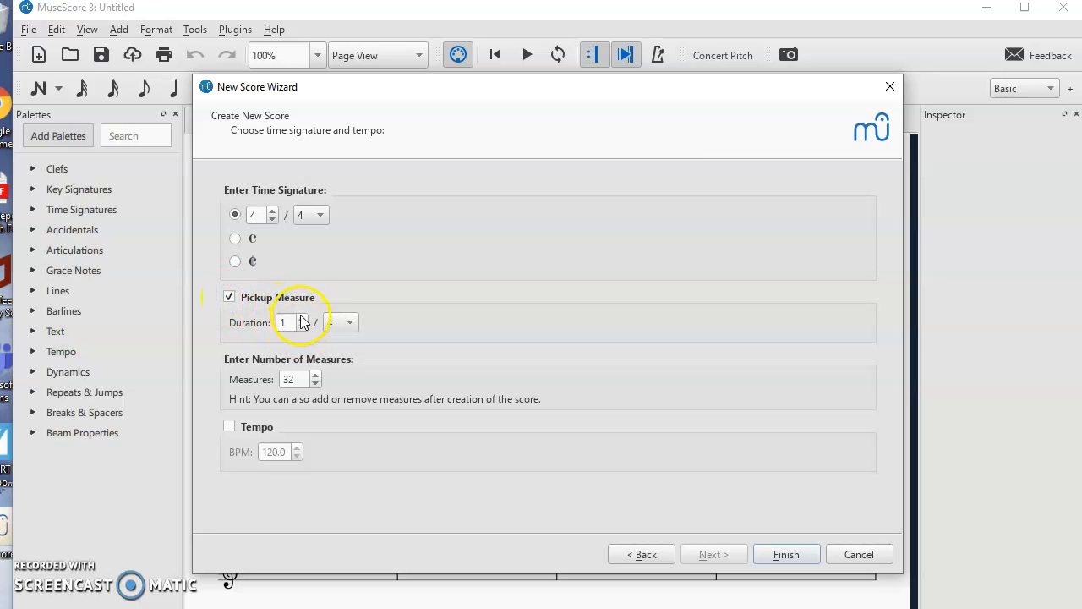
pyautogui.click(230, 297)
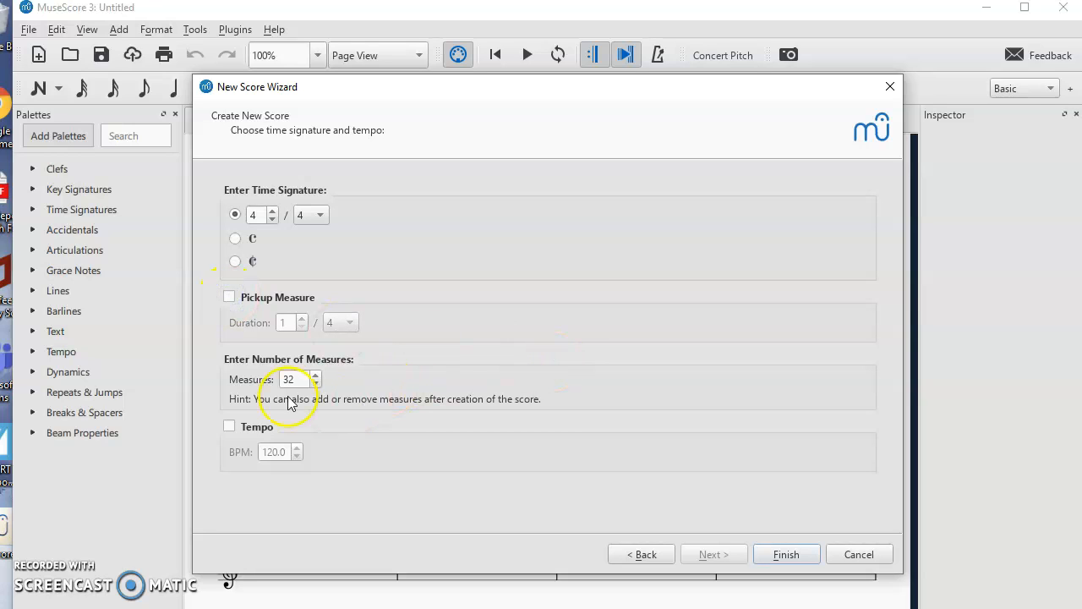
# - Set the number of measures to 20, leave tempo off, and finish creating the score
pyautogui.click(316, 384)
pyautogui.click(314, 375)
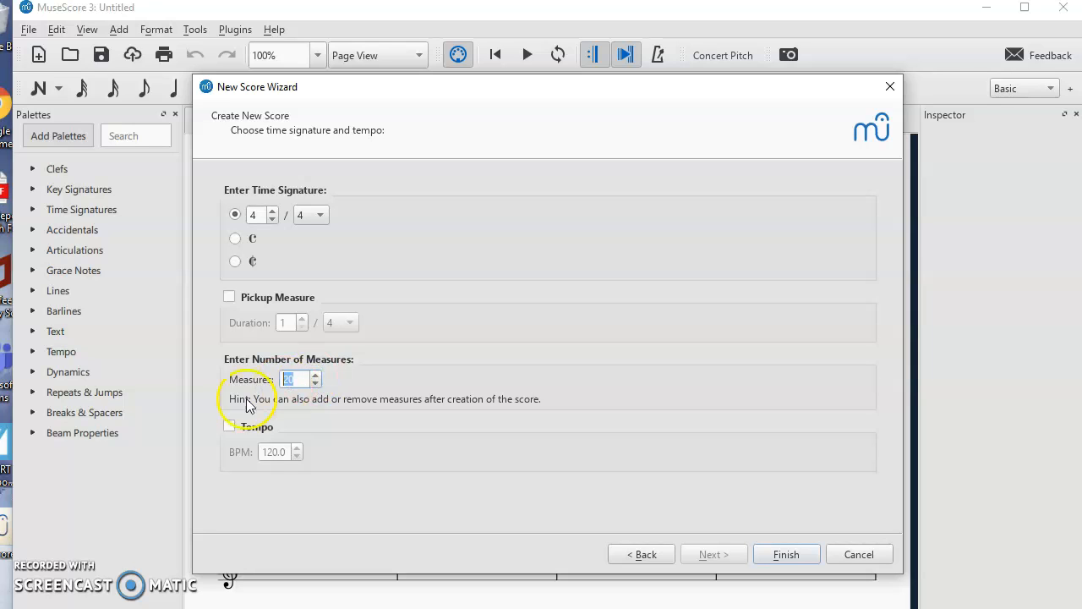
pyautogui.click(230, 427)
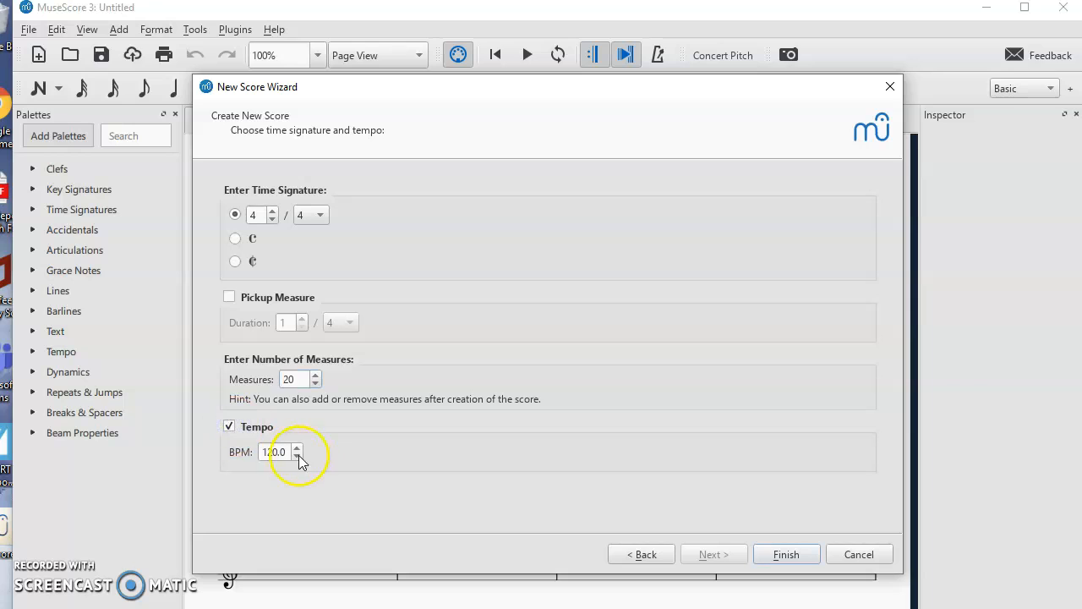
pyautogui.click(230, 428)
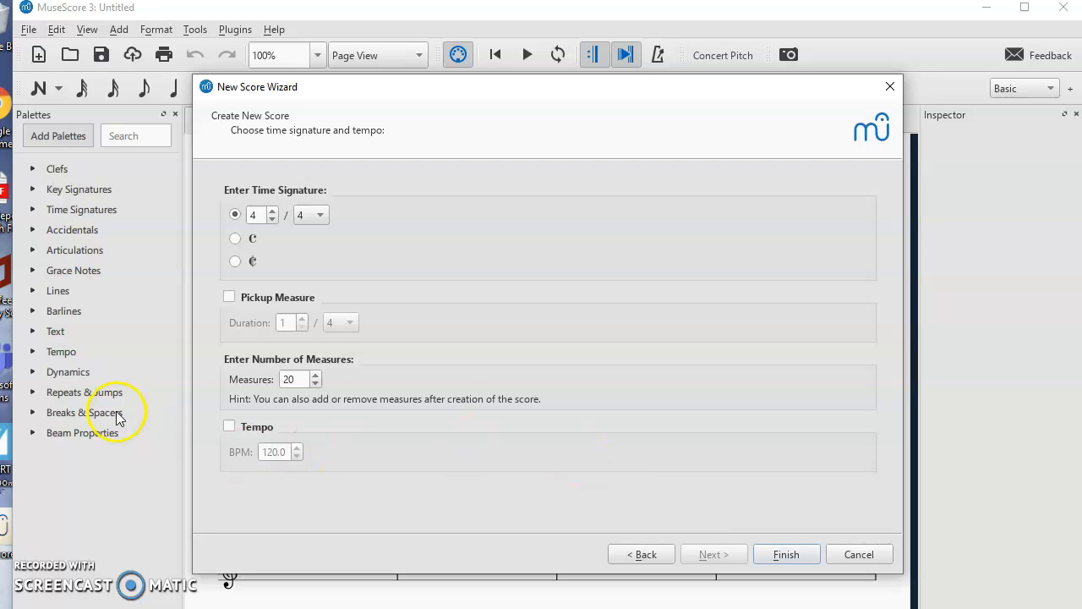
pyautogui.click(229, 429)
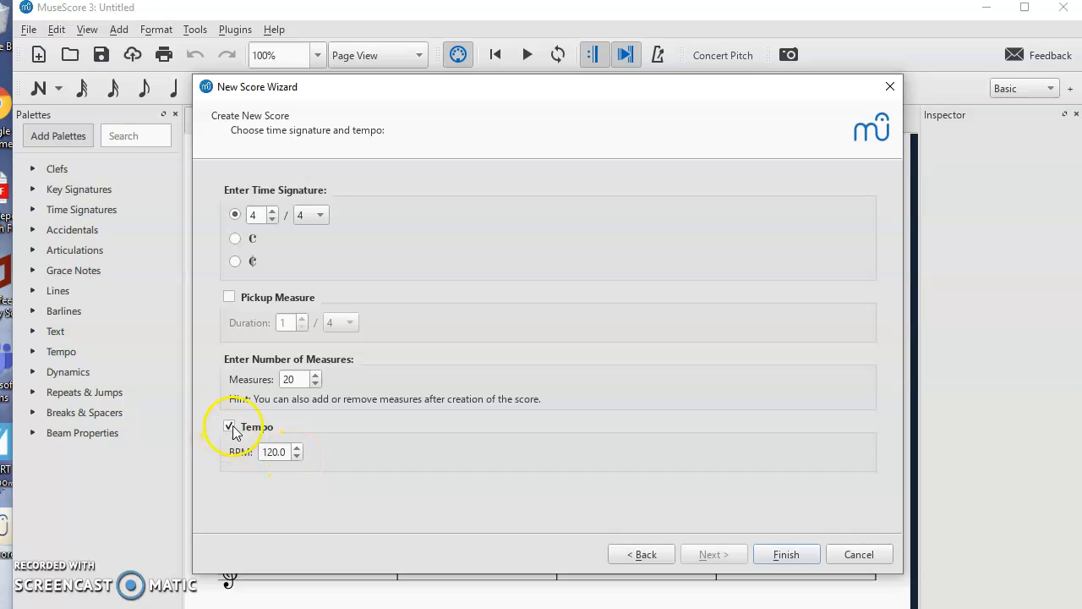
pyautogui.click(229, 426)
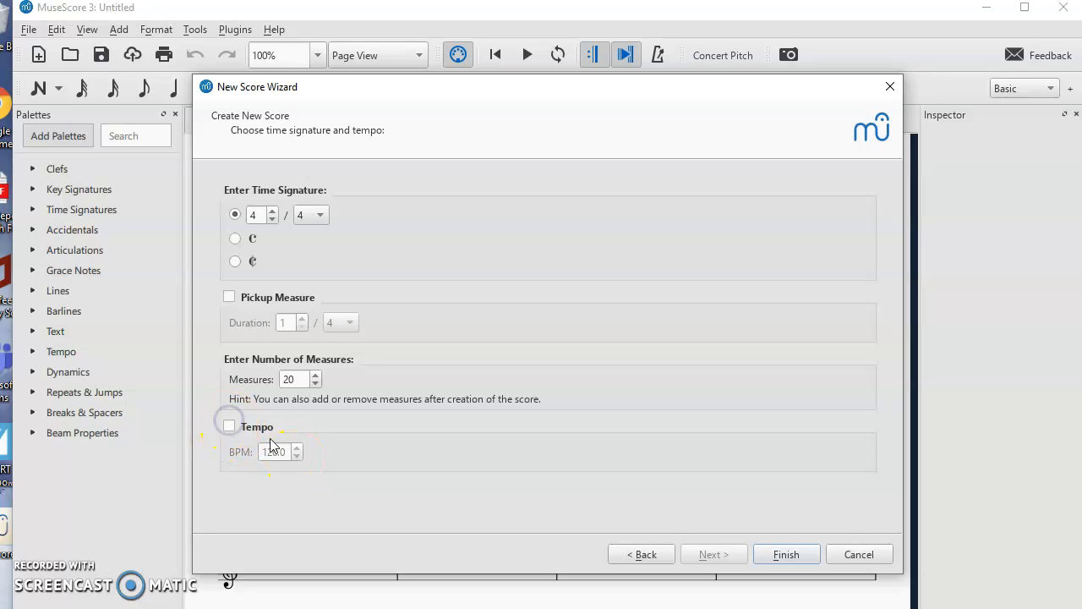
pyautogui.click(806, 556)
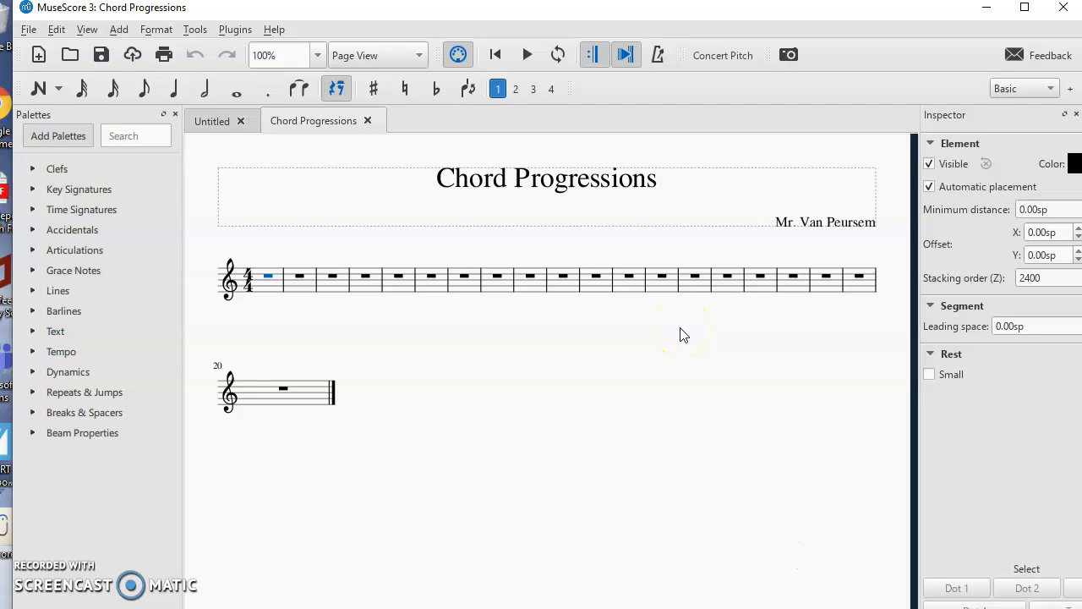
pyautogui.click(28, 31)
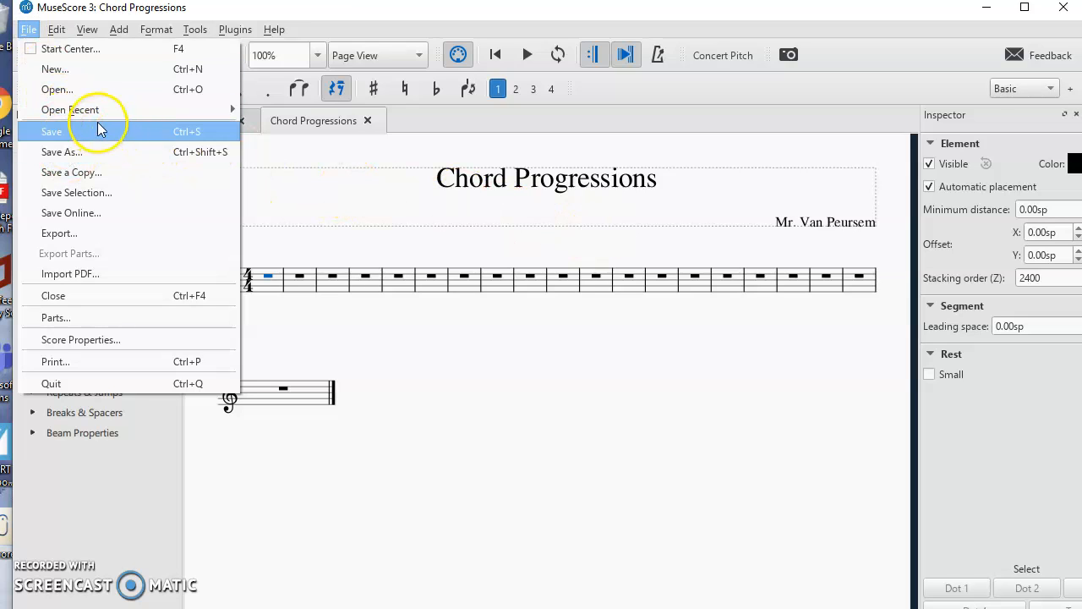
pyautogui.click(406, 279)
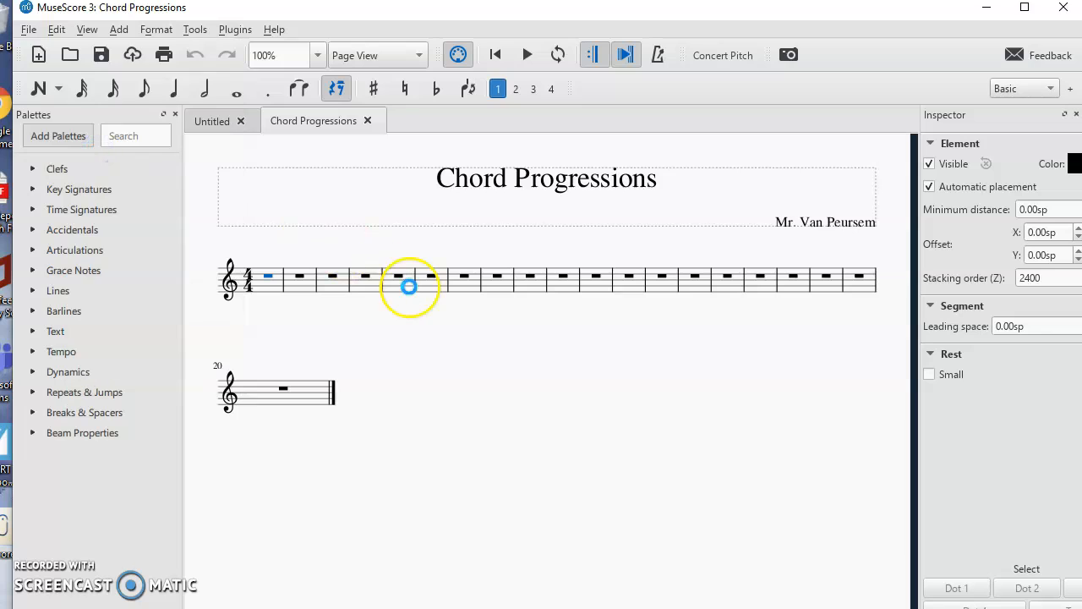
pyautogui.hotkey('ctrl', 's')
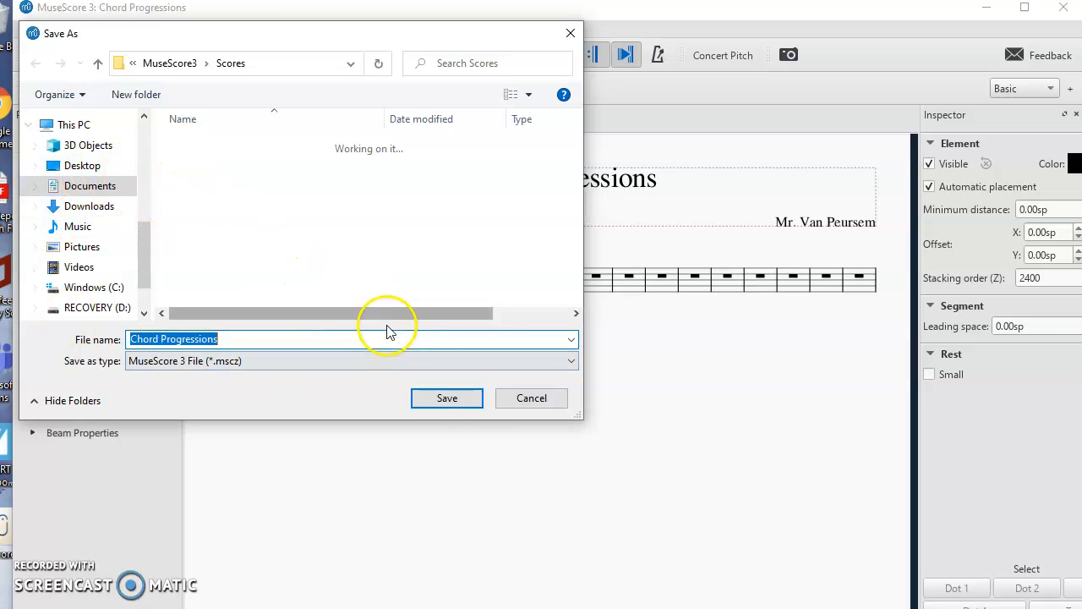
pyautogui.click(532, 399)
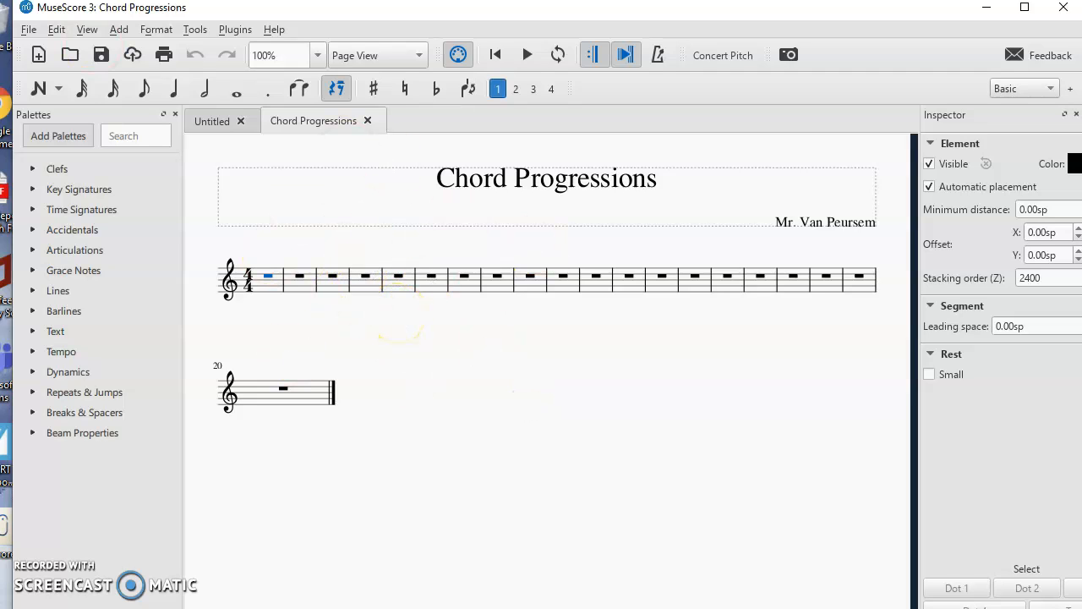
pyautogui.click(29, 30)
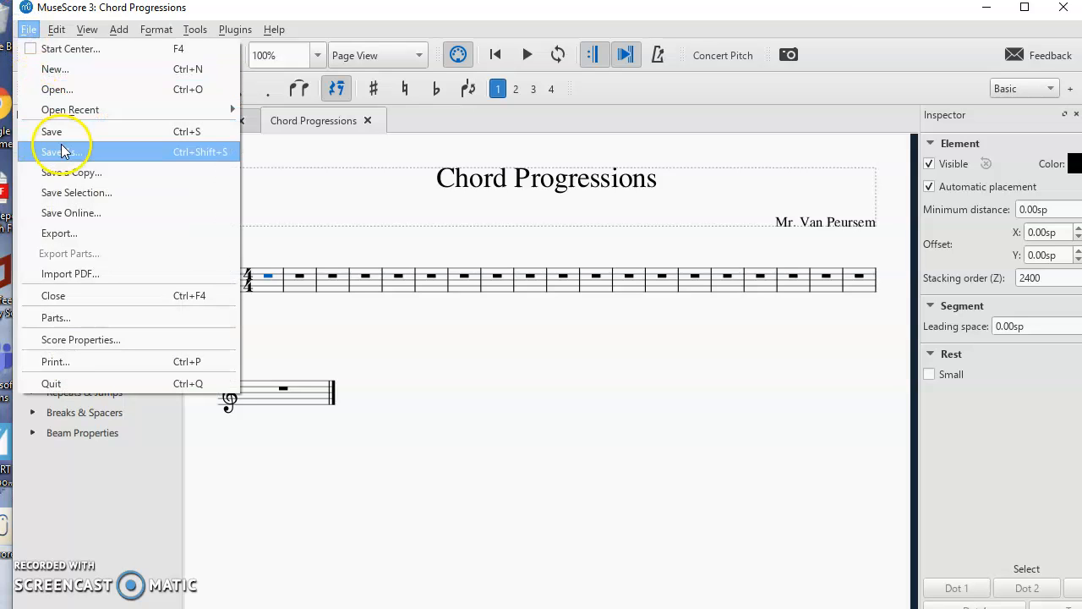
pyautogui.click(68, 234)
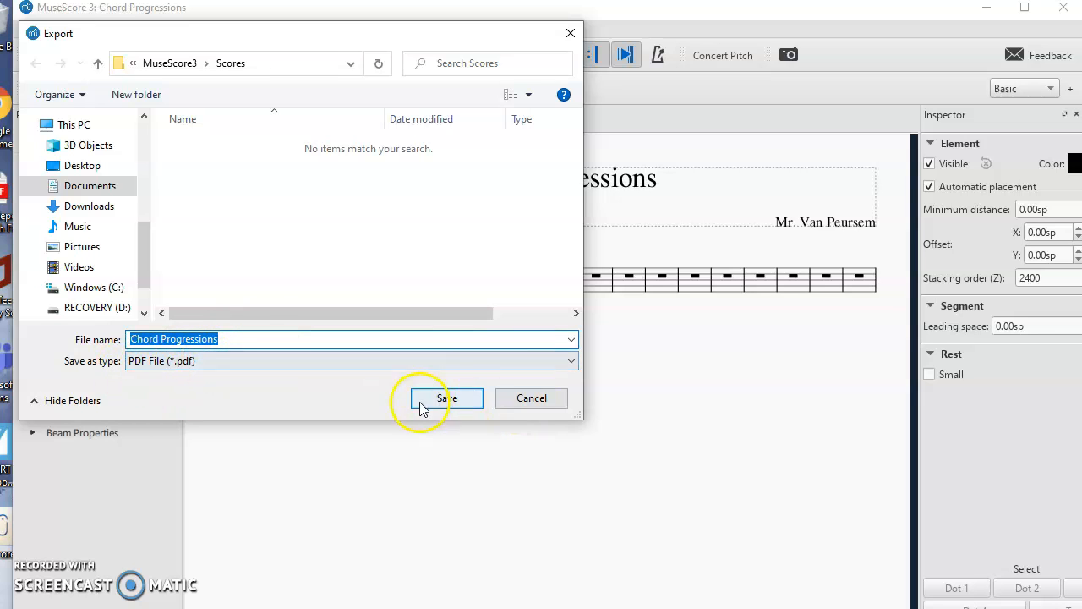
pyautogui.click(532, 398)
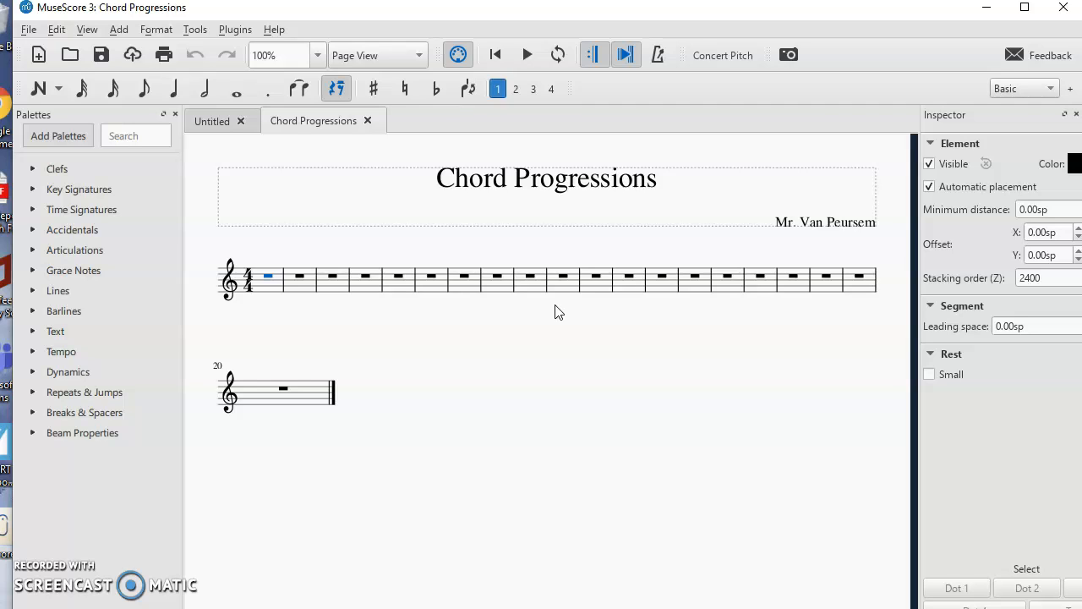
# - Expand and collapse the palette categories to browse their contents
pyautogui.click(77, 173)
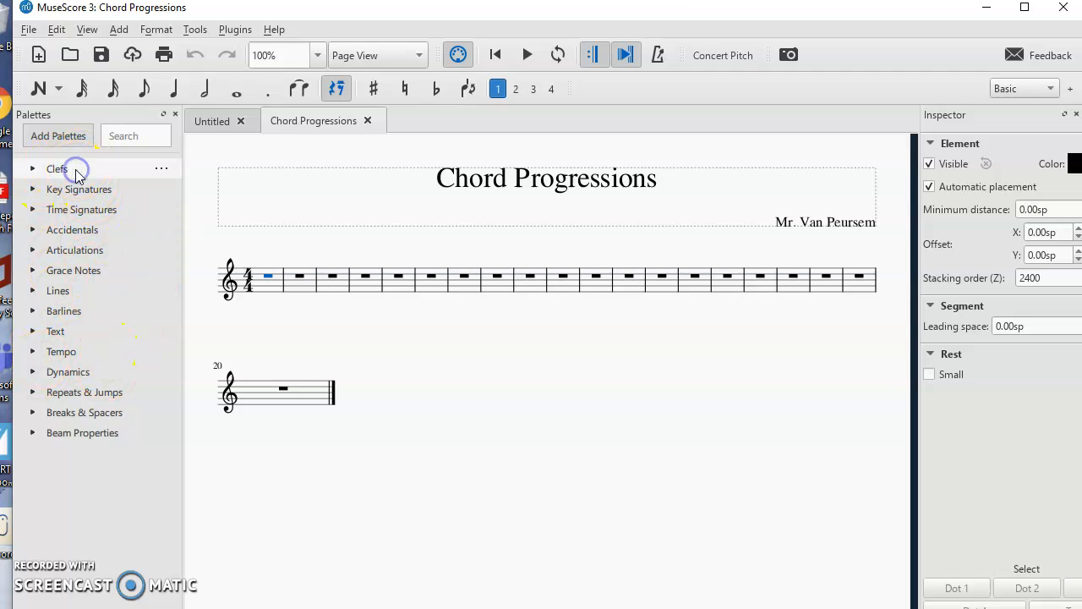
pyautogui.click(58, 172)
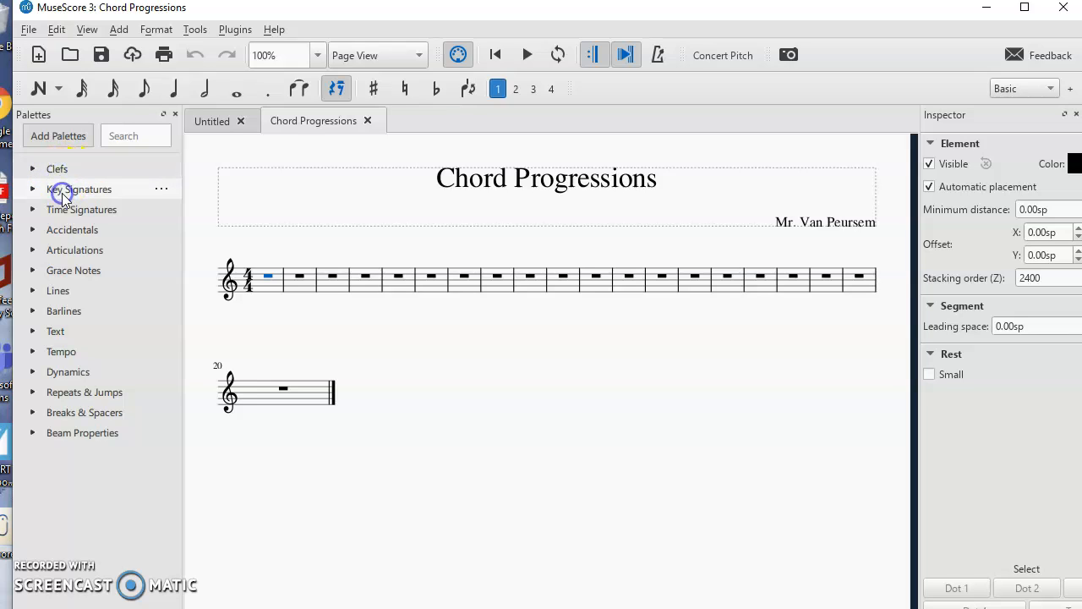
pyautogui.click(34, 193)
pyautogui.click(33, 170)
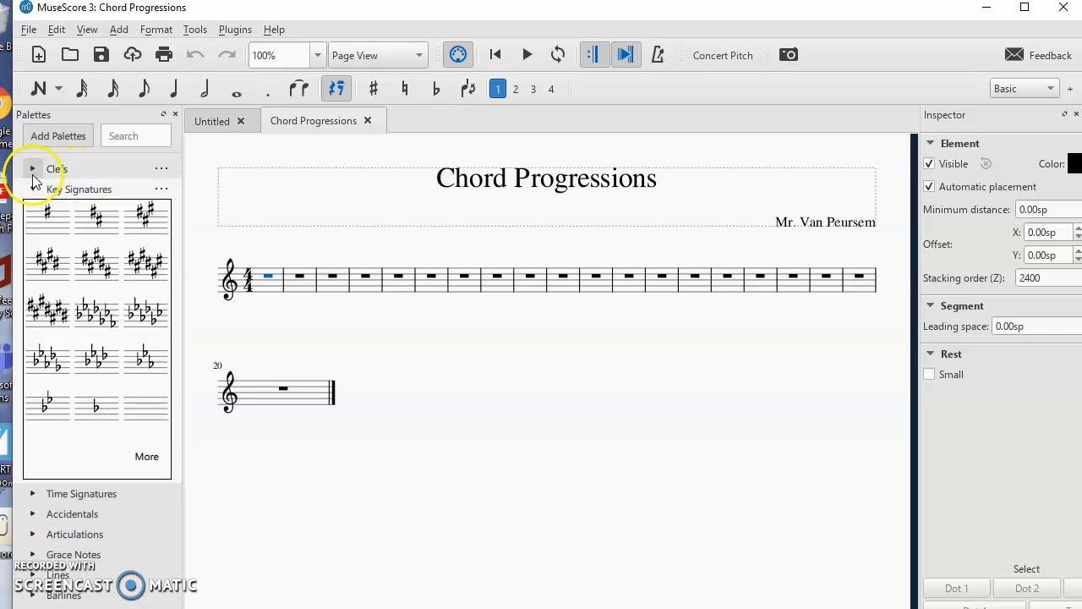
pyautogui.click(33, 171)
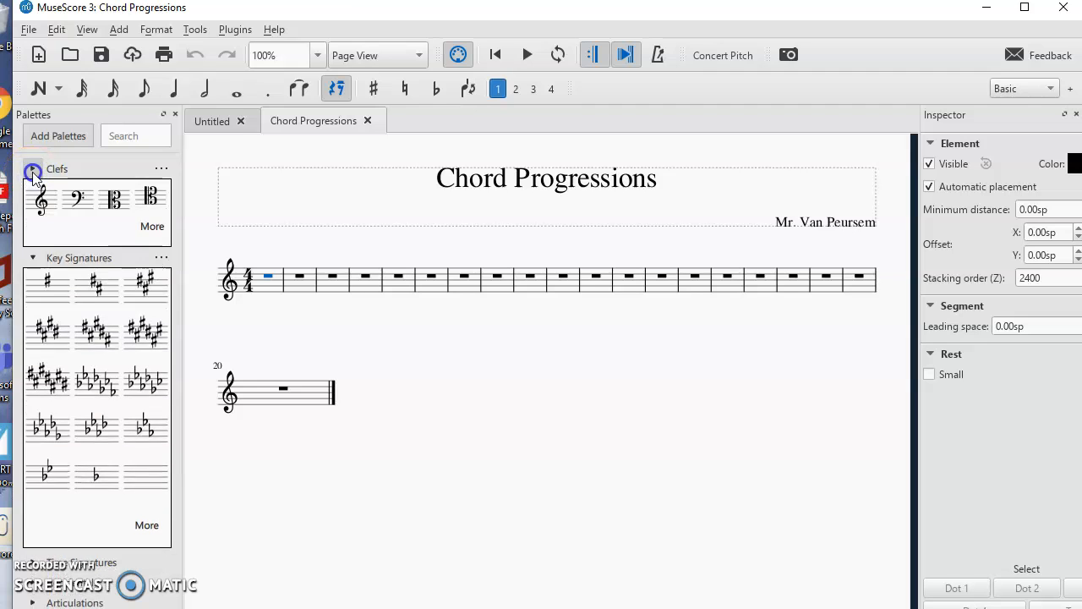
pyautogui.click(33, 184)
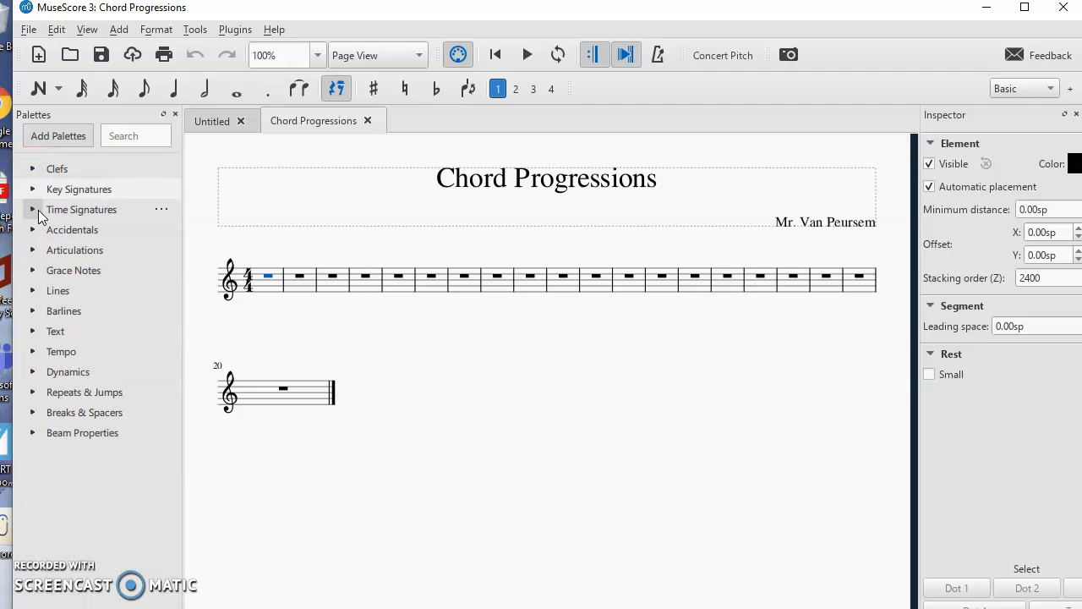
pyautogui.click(35, 209)
pyautogui.click(35, 209)
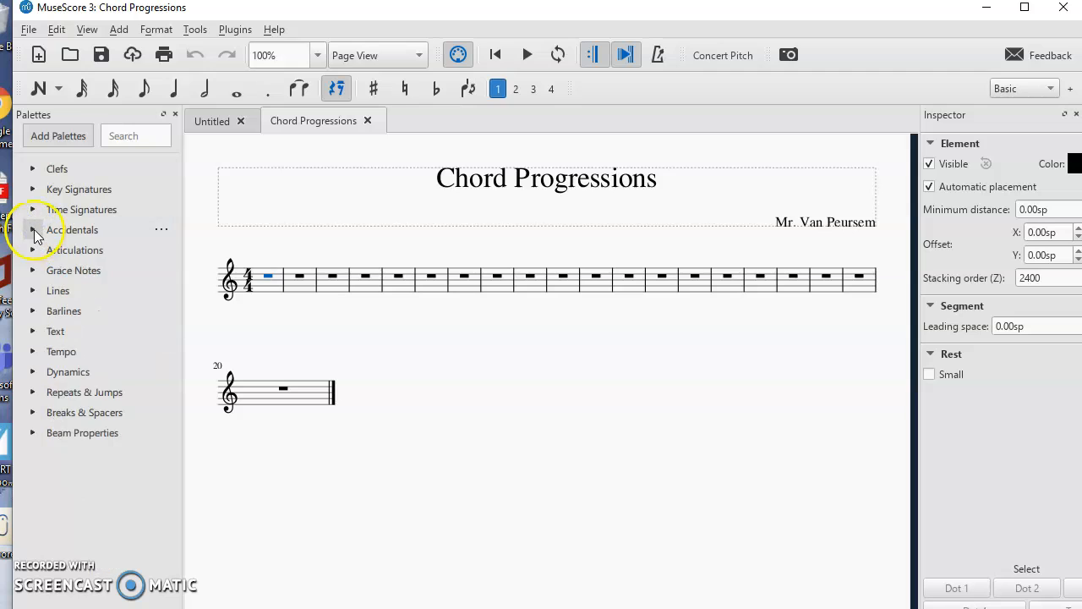
pyautogui.click(34, 230)
pyautogui.click(34, 231)
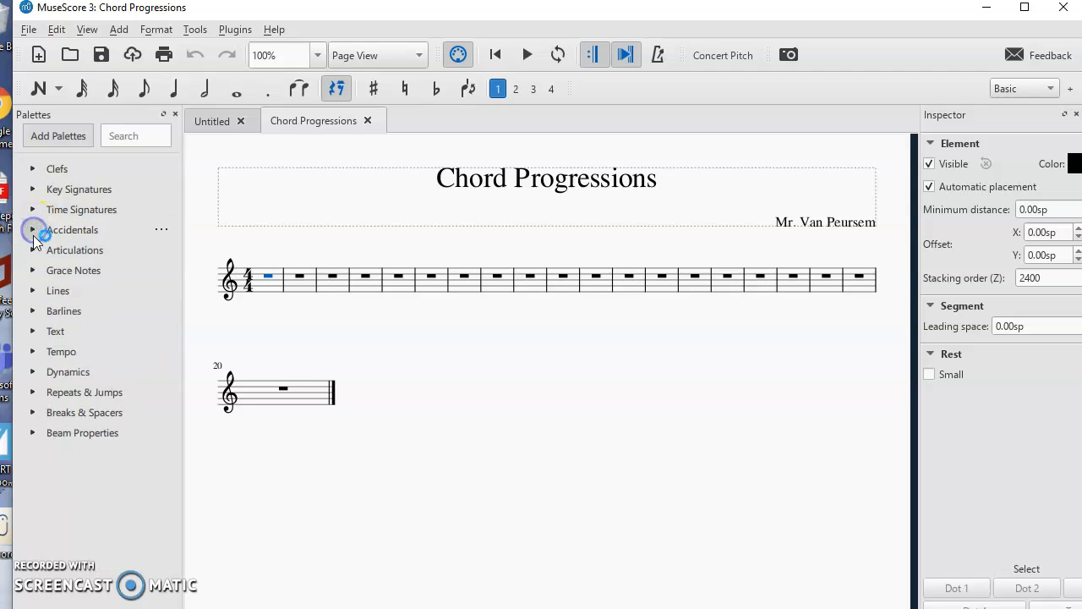
pyautogui.click(33, 250)
pyautogui.click(34, 252)
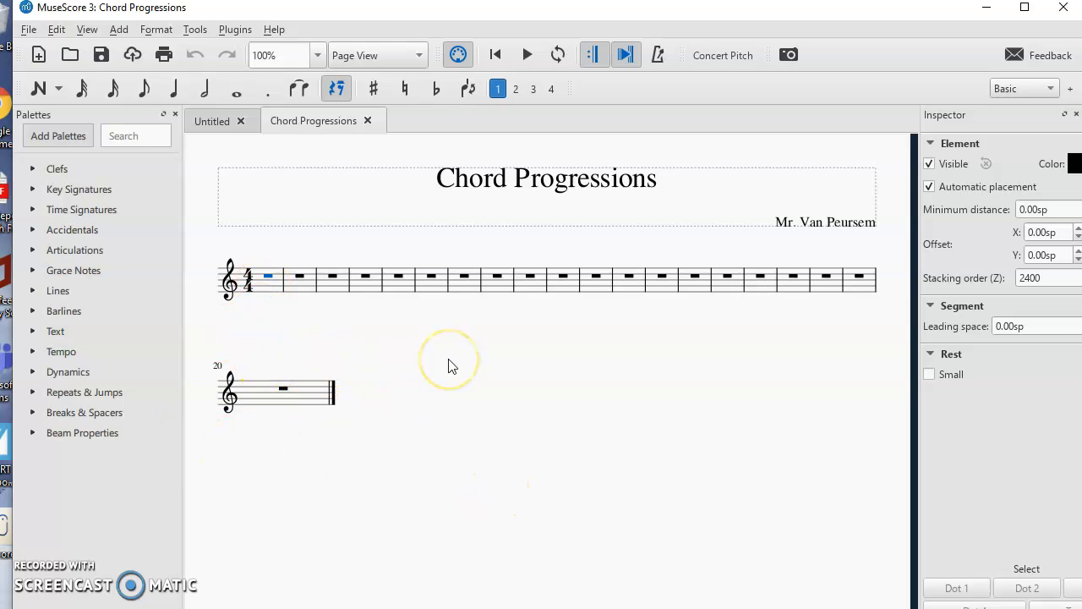
# - Step through the note input tour dialogs and close the tour
pyautogui.click(240, 93)
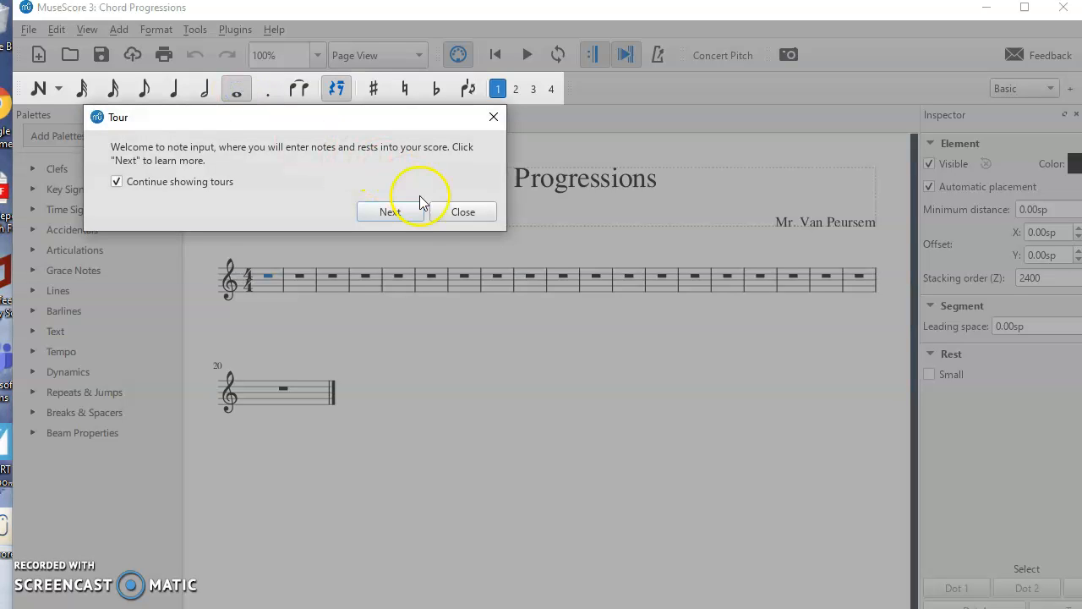
pyautogui.click(397, 212)
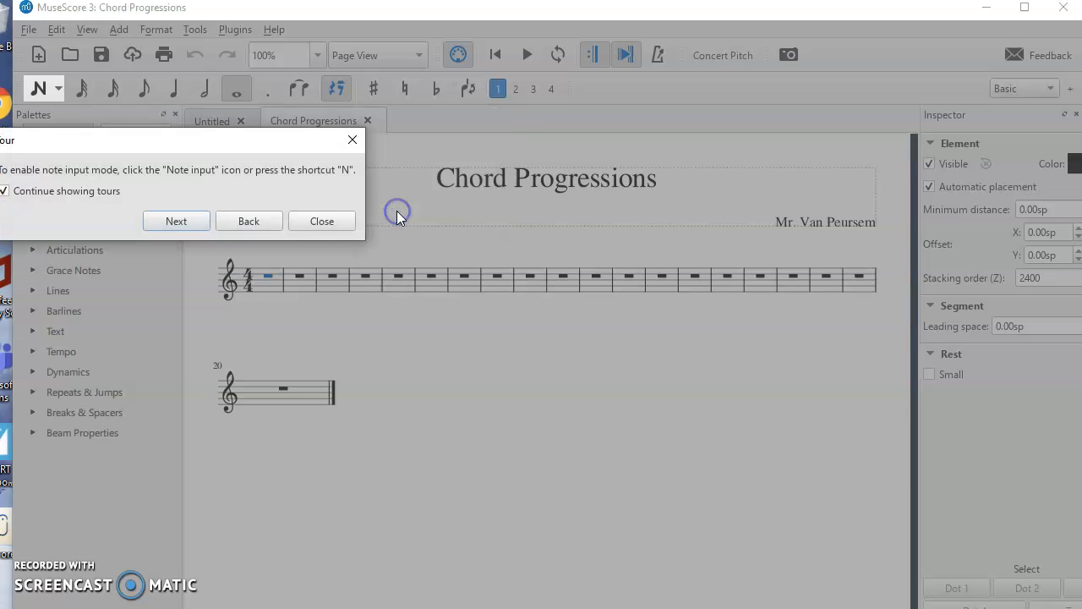
pyautogui.click(193, 220)
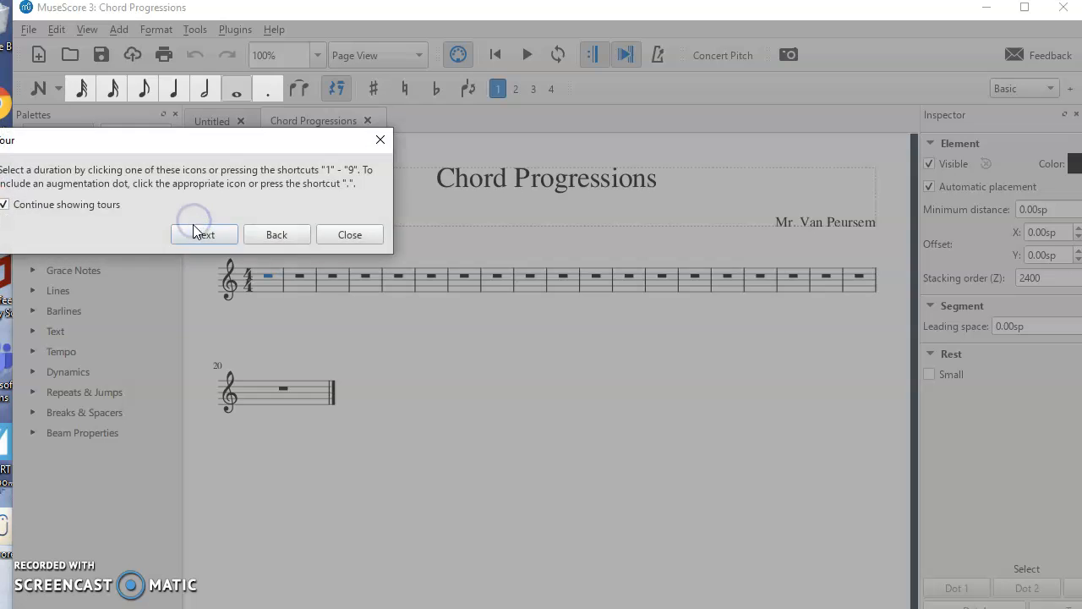
pyautogui.click(559, 132)
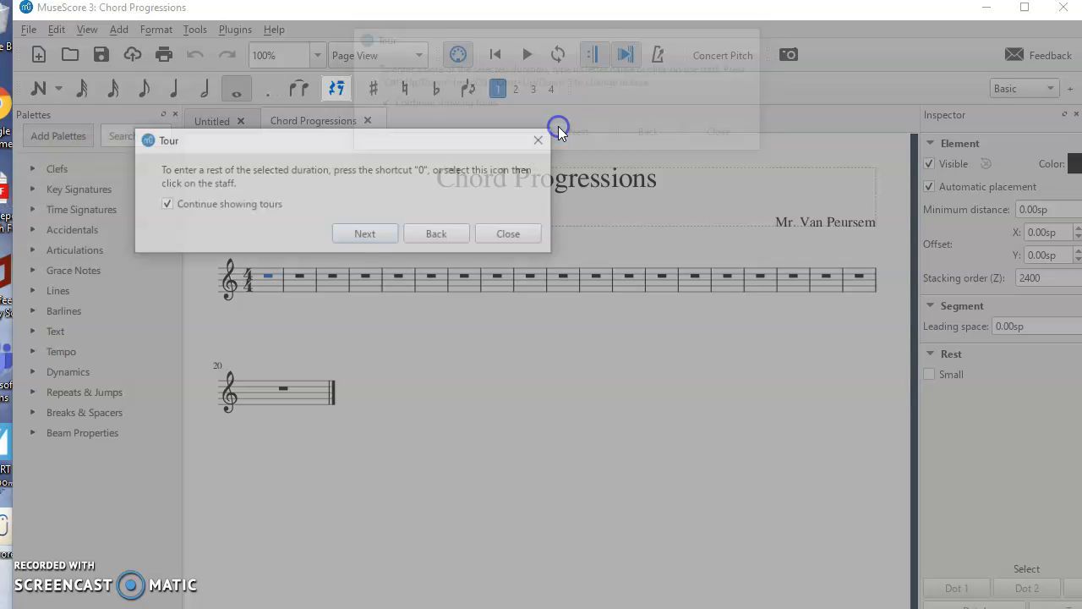
pyautogui.click(391, 239)
pyautogui.click(437, 236)
pyautogui.click(585, 133)
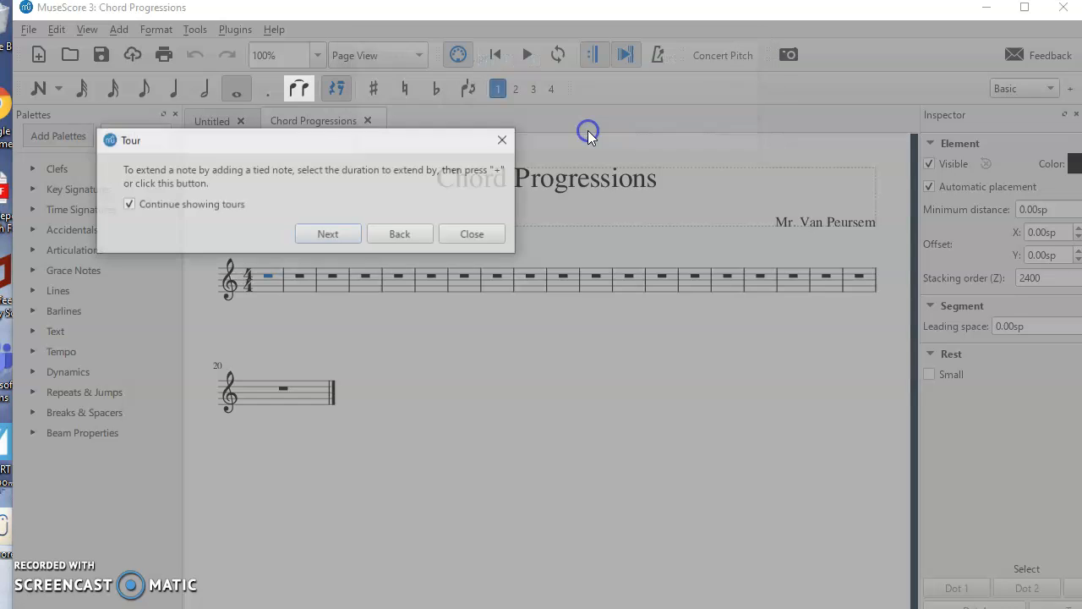
pyautogui.click(339, 241)
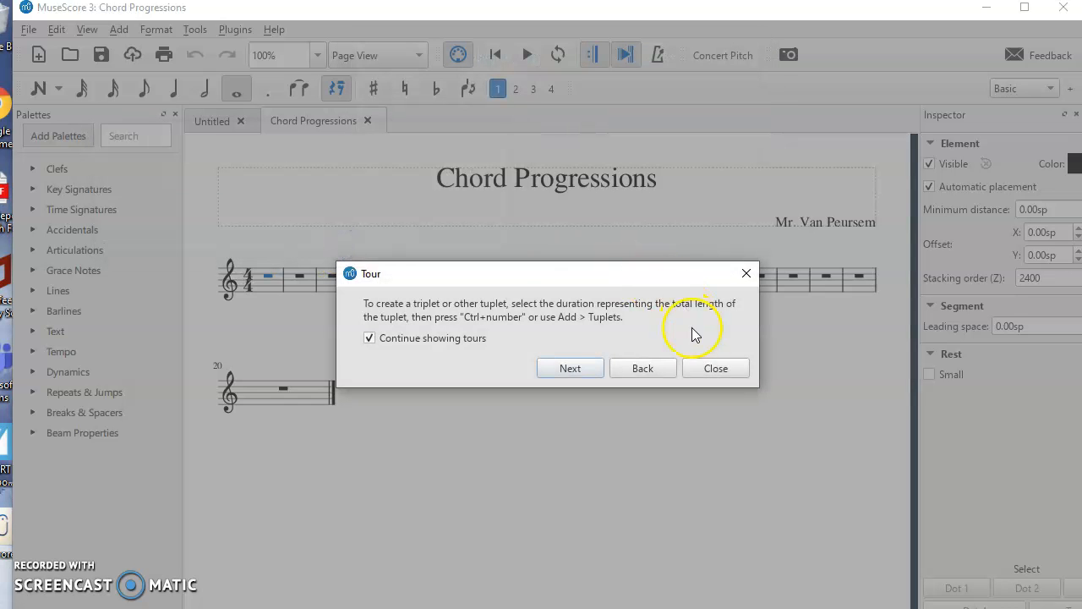
pyautogui.click(709, 369)
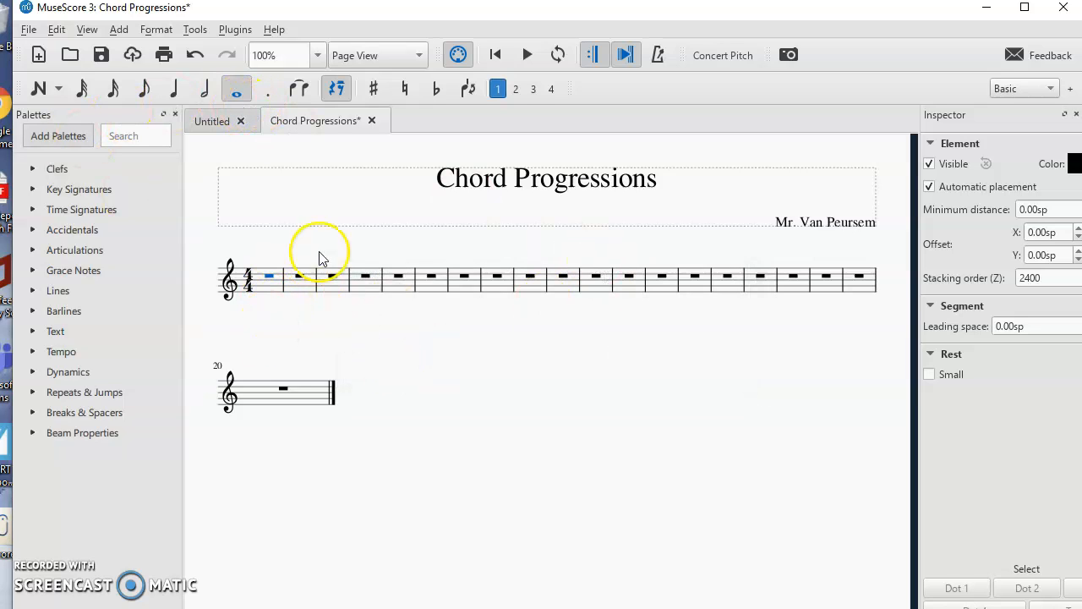
pyautogui.click(116, 31)
pyautogui.moveTo(134, 52)
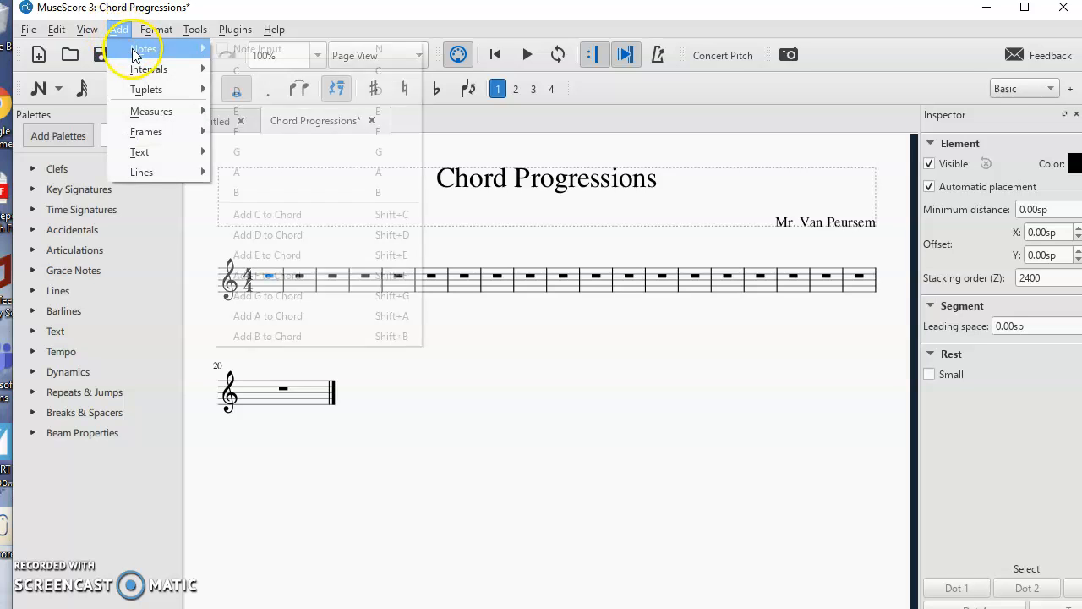
pyautogui.click(116, 24)
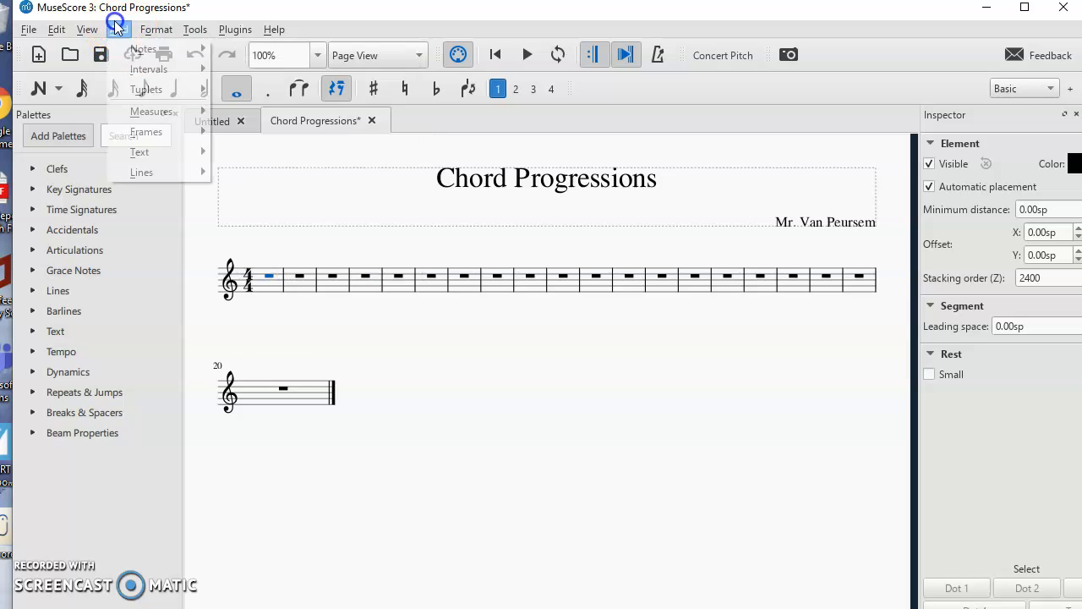
pyautogui.click(372, 389)
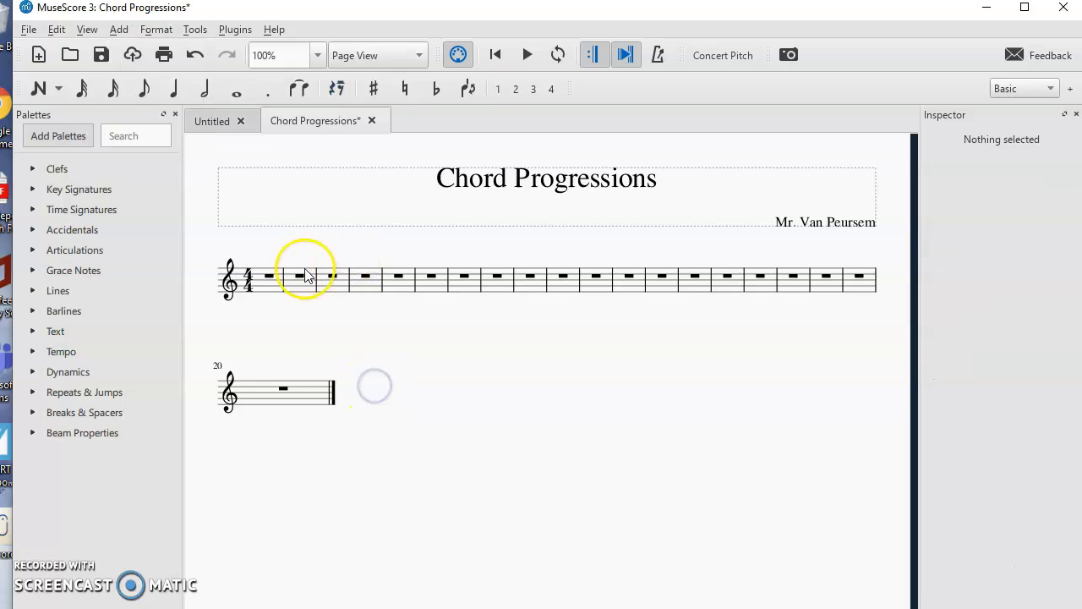
# - Start note input with whole-note duration and place chord notes in the first measure
pyautogui.press('n')
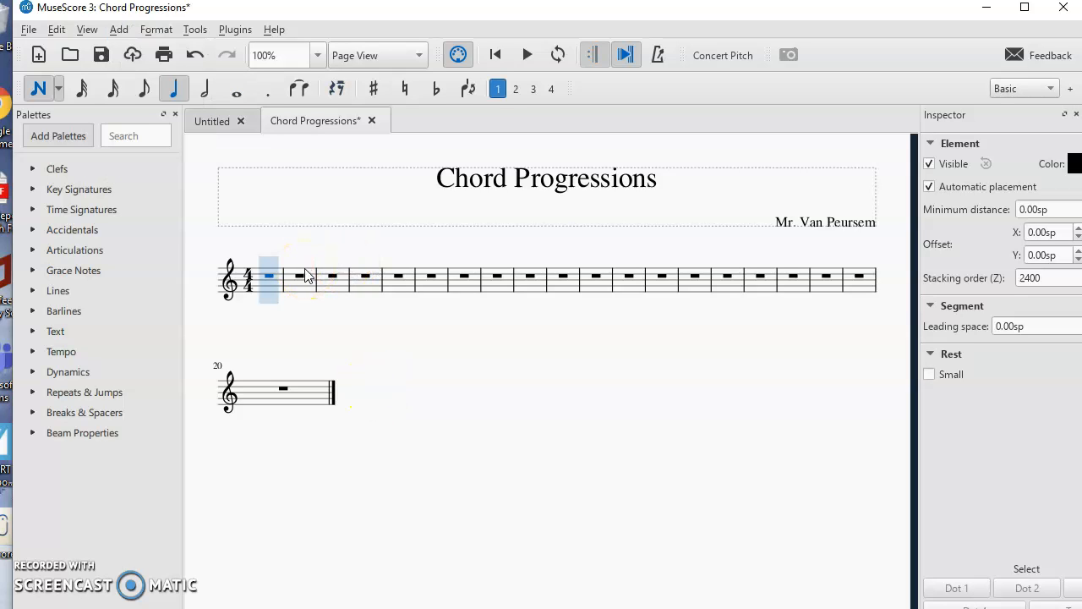
pyautogui.click(236, 89)
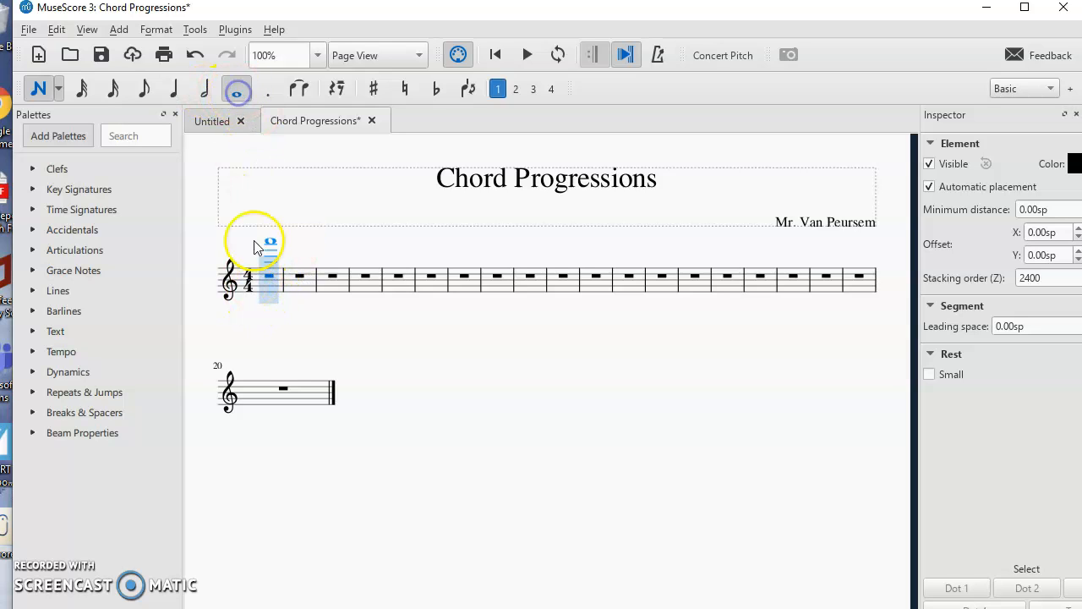
pyautogui.click(270, 296)
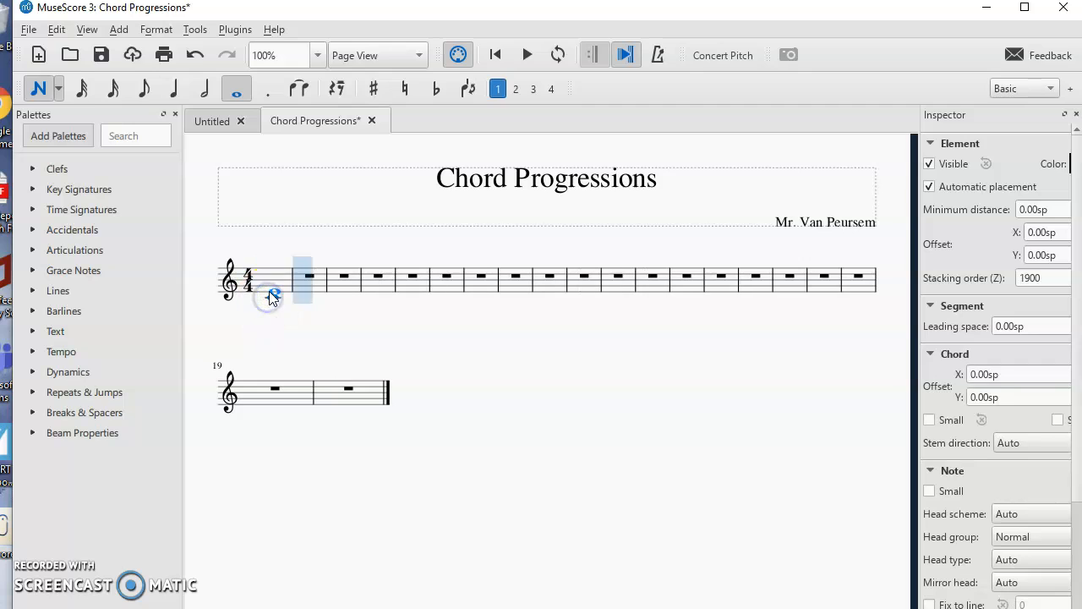
pyautogui.keyDown('shift'); pyautogui.click(272, 292); pyautogui.keyUp('shift')
pyautogui.keyDown('shift'); pyautogui.click(275, 288); pyautogui.keyUp('shift')
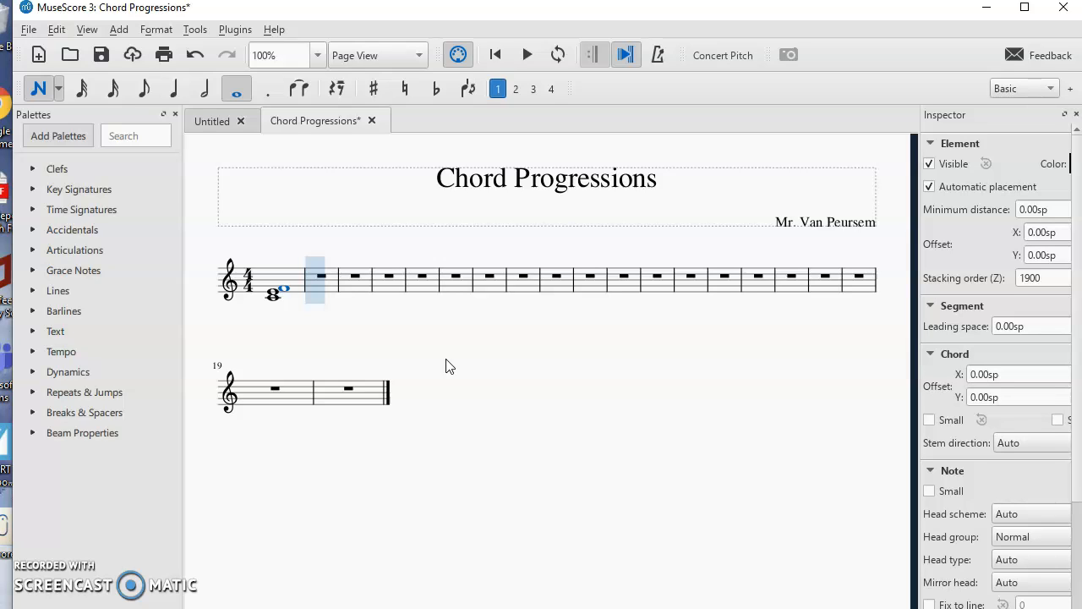
# - Adjust the first measure's chord pitches into a C–E–G whole-note triad
pyautogui.press('Left')
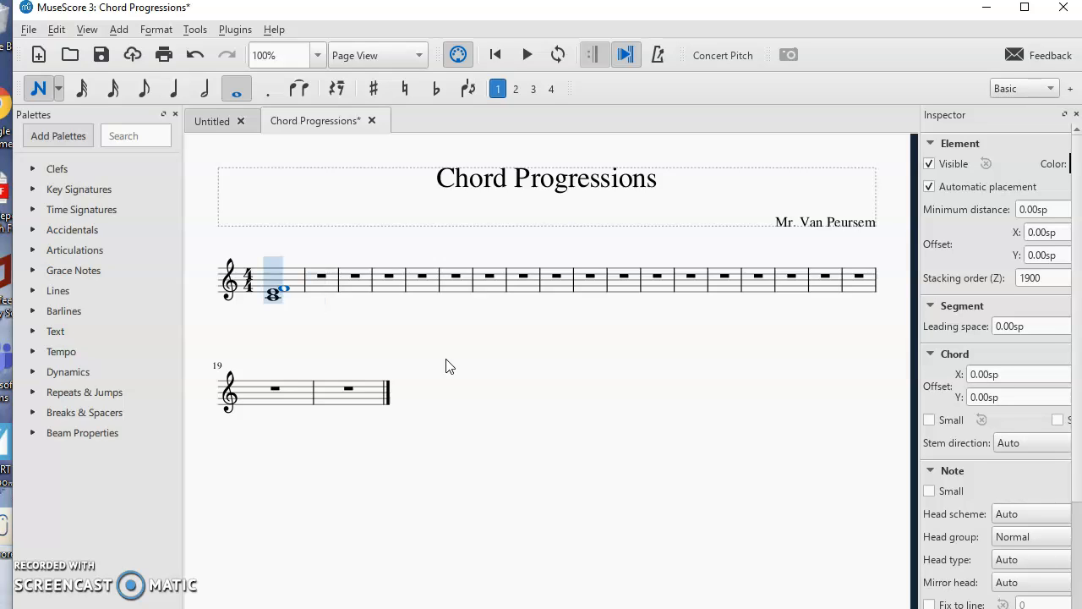
pyautogui.press('Up')
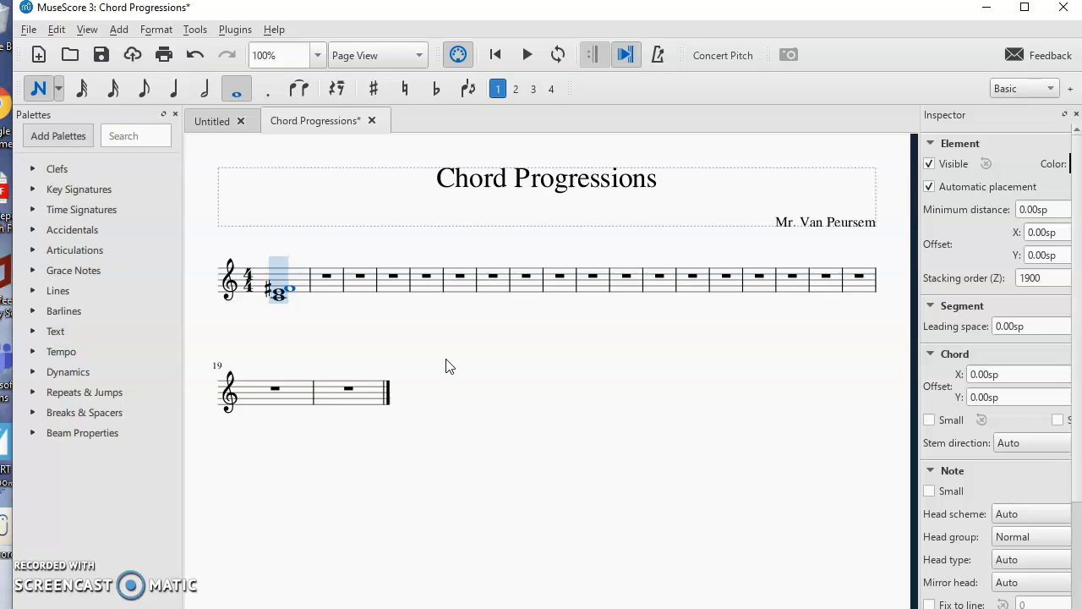
pyautogui.press('Down')
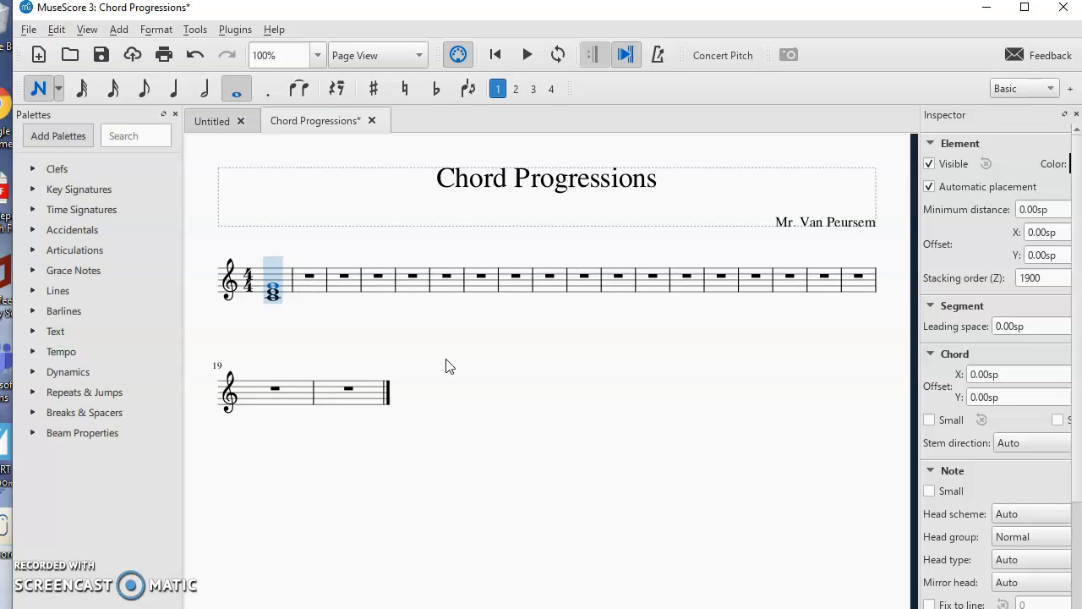
pyautogui.press('Down')
pyautogui.press('Down')
pyautogui.press('Down')
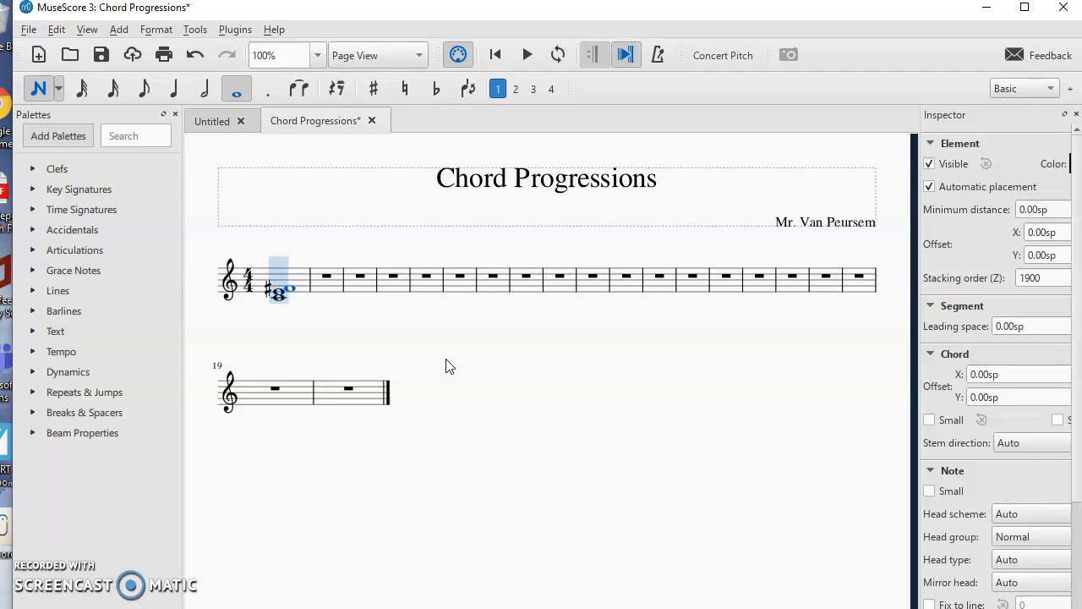
pyautogui.press('Up')
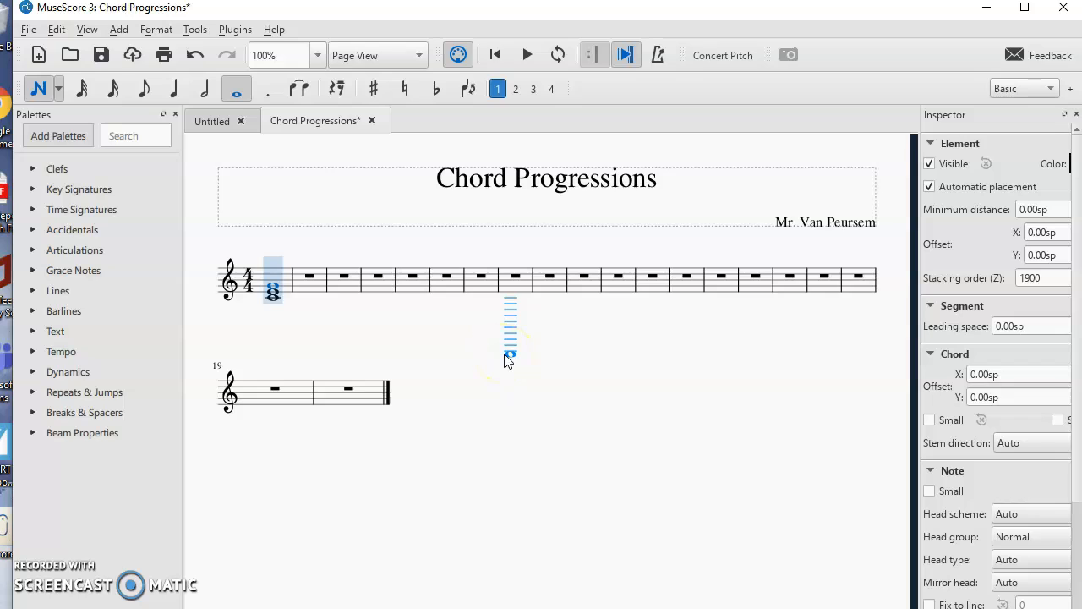
# - Enter whole-note triads in measures 2, 3 and 4
pyautogui.click(306, 288)
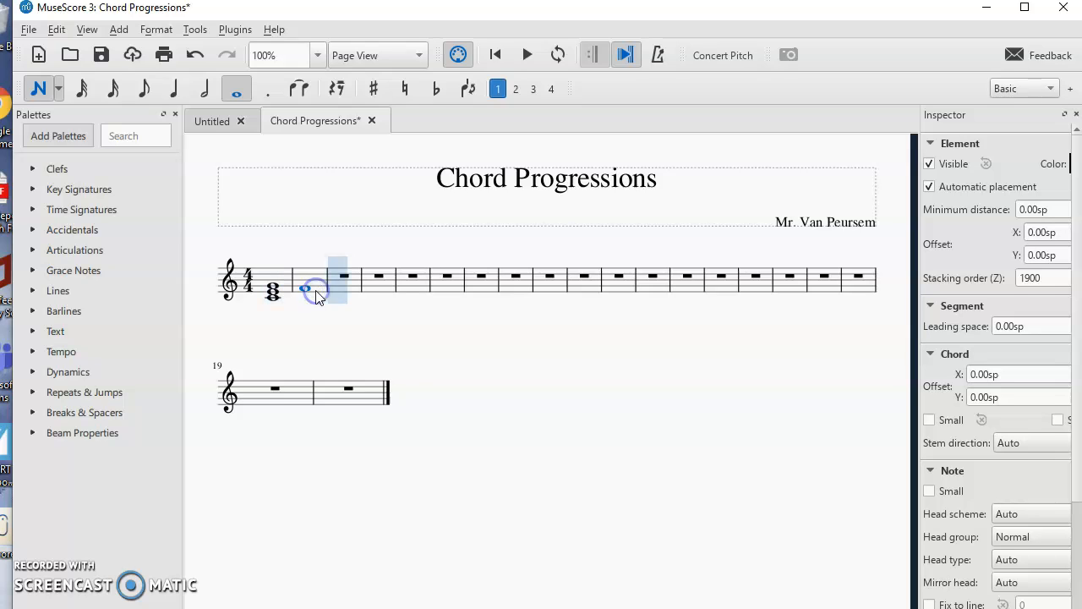
pyautogui.click(307, 282)
pyautogui.click(339, 287)
pyautogui.click(338, 281)
pyautogui.click(338, 273)
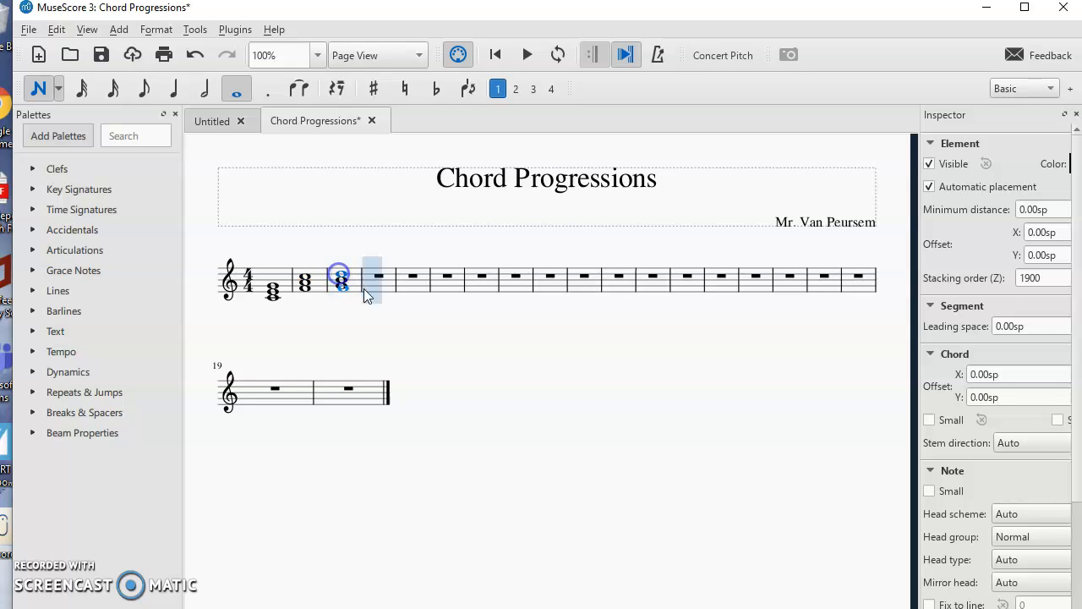
pyautogui.click(373, 282)
pyautogui.click(374, 295)
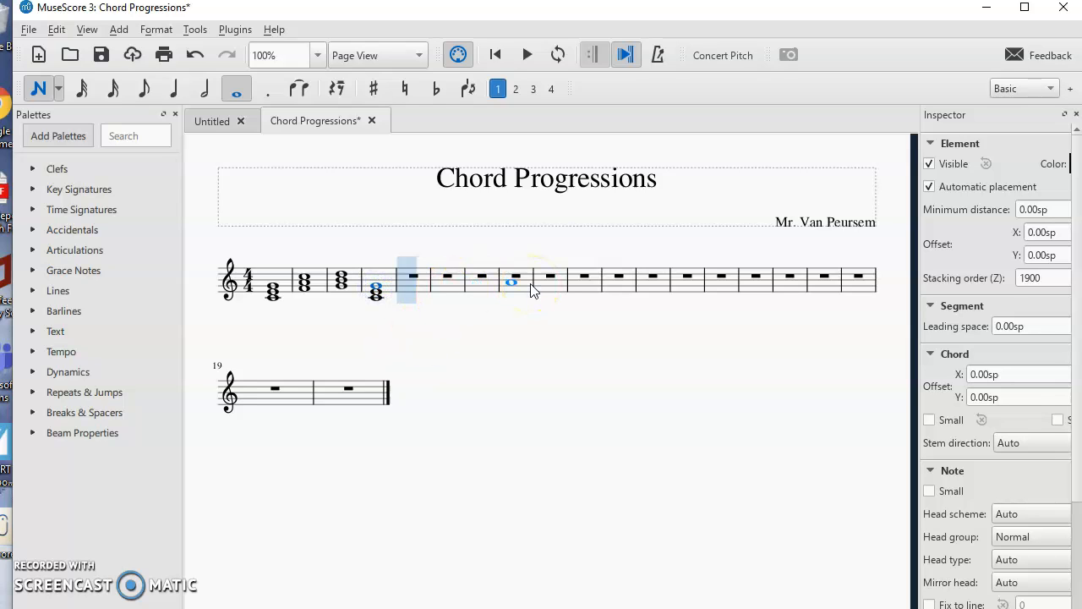
pyautogui.press('Left')
pyautogui.press('Left')
pyautogui.press('Left')
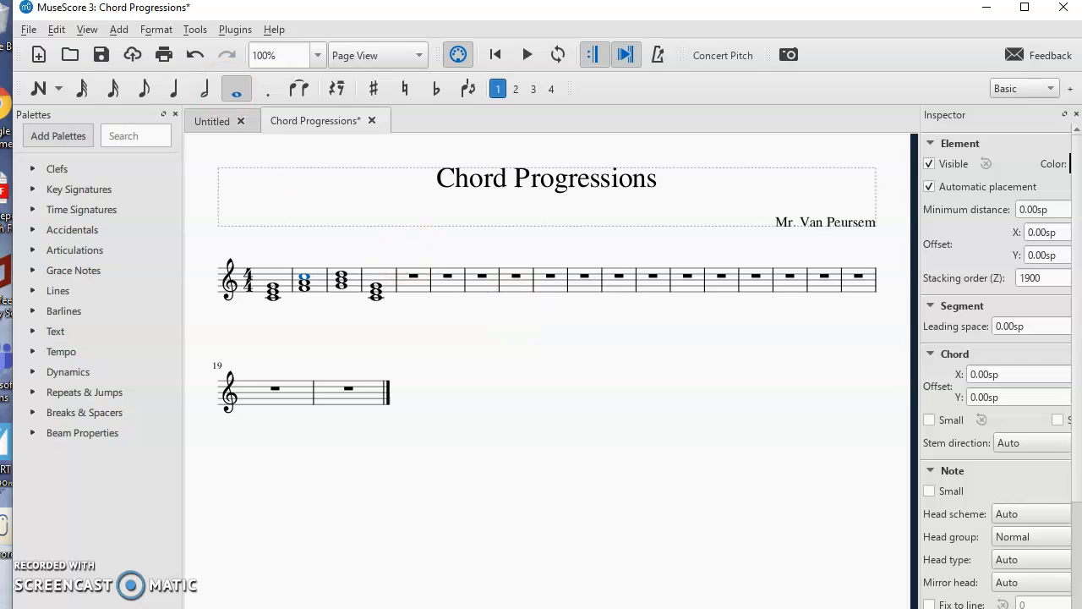
pyautogui.click(119, 30)
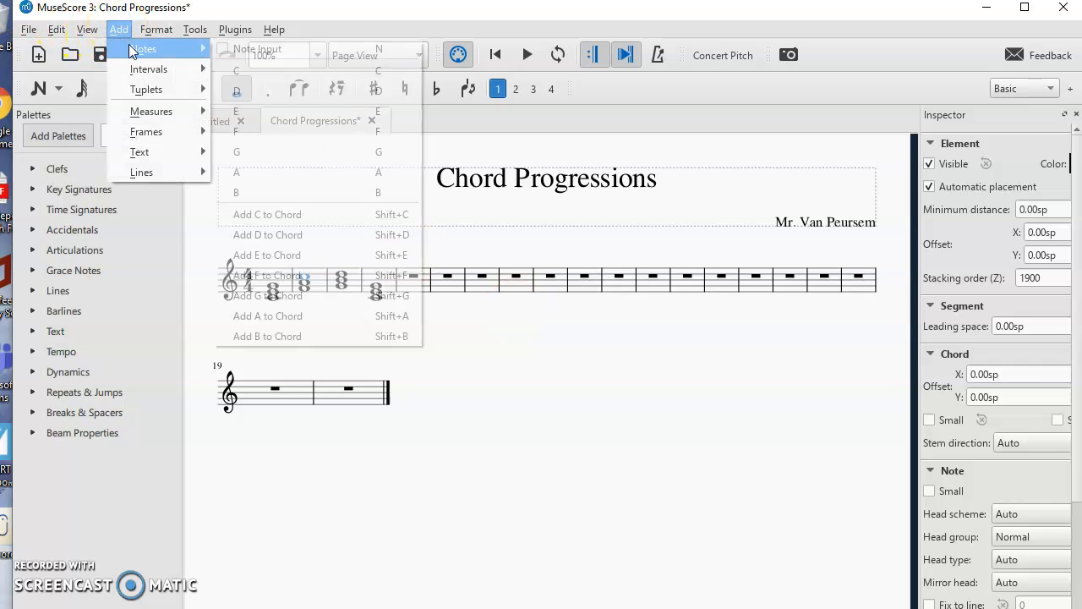
pyautogui.click(651, 401)
pyautogui.press('n')
pyautogui.press('n')
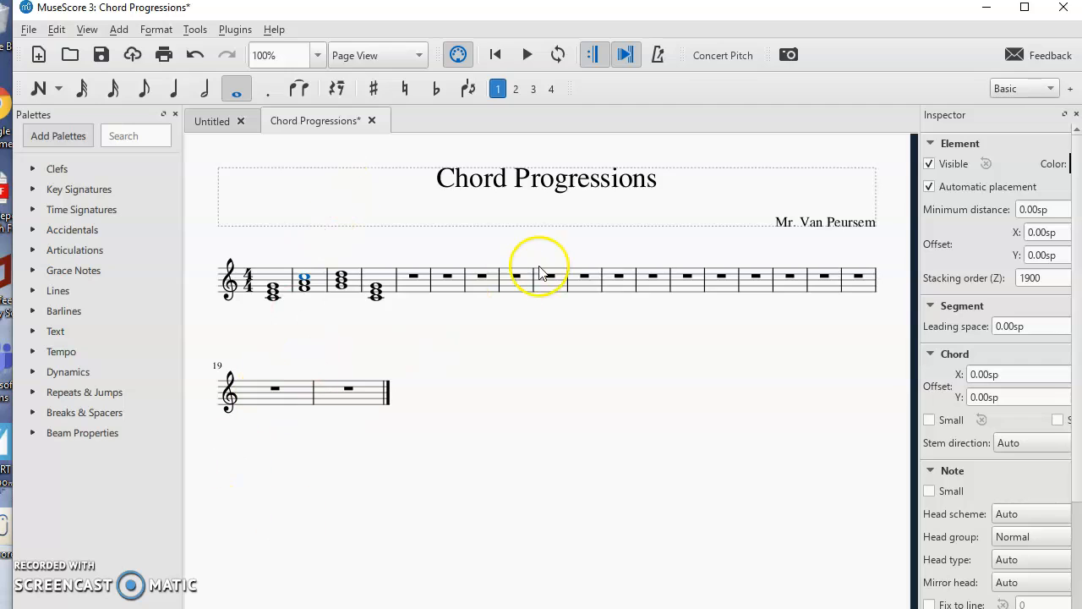
pyautogui.press('n')
pyautogui.press('n')
pyautogui.click(322, 311)
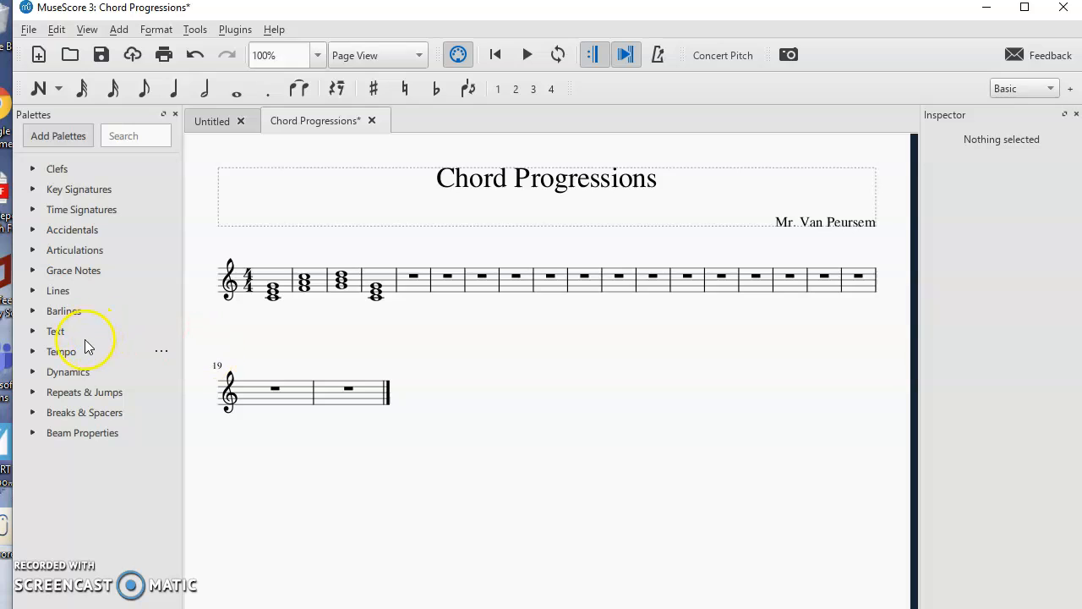
# - Add an f dynamic under the first chord and pp under the second chord from the Dynamics palette
pyautogui.click(33, 372)
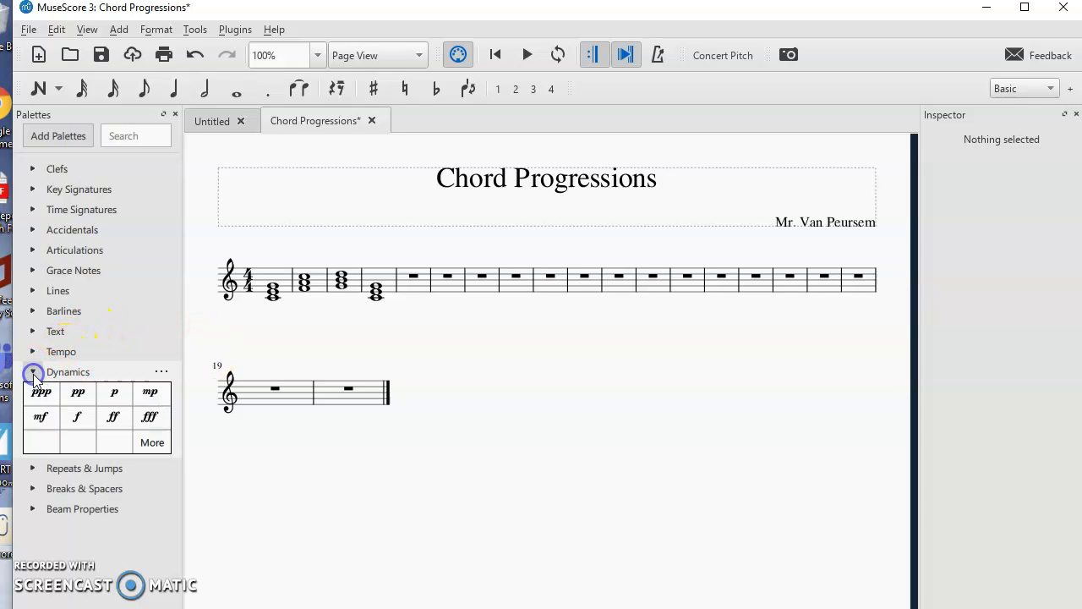
pyautogui.moveTo(69, 412); pyautogui.dragTo(271, 298)
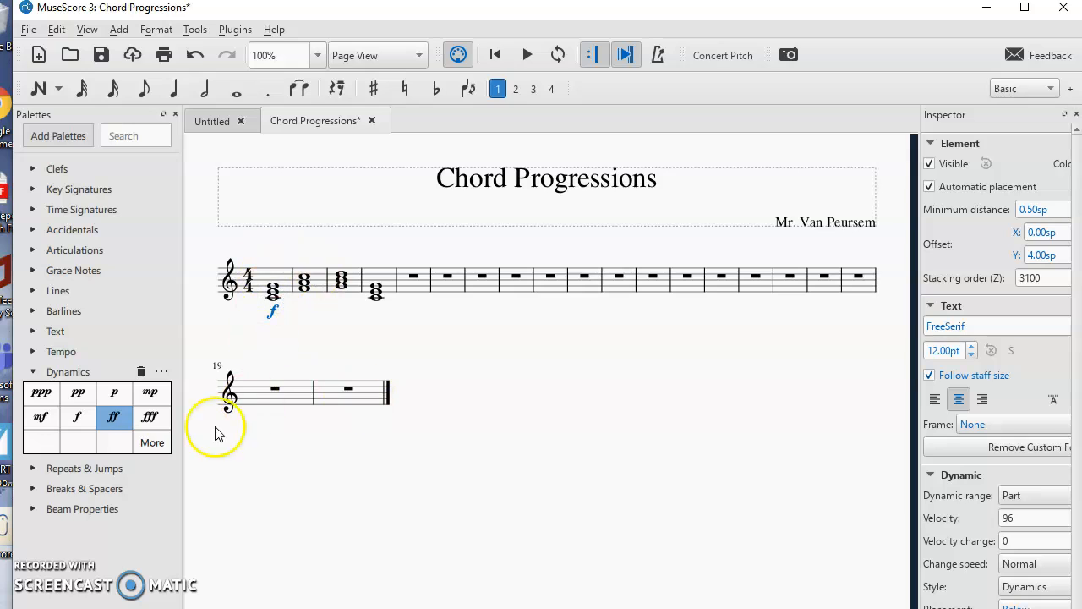
pyautogui.click(77, 394)
pyautogui.moveTo(77, 394); pyautogui.dragTo(296, 286)
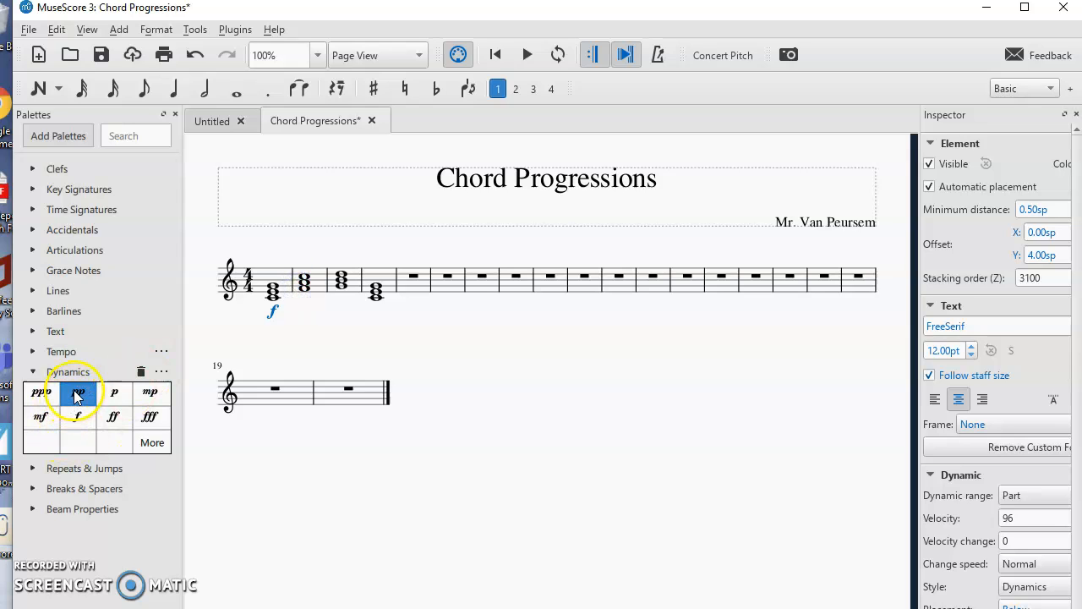
pyautogui.moveTo(77, 394); pyautogui.dragTo(303, 291)
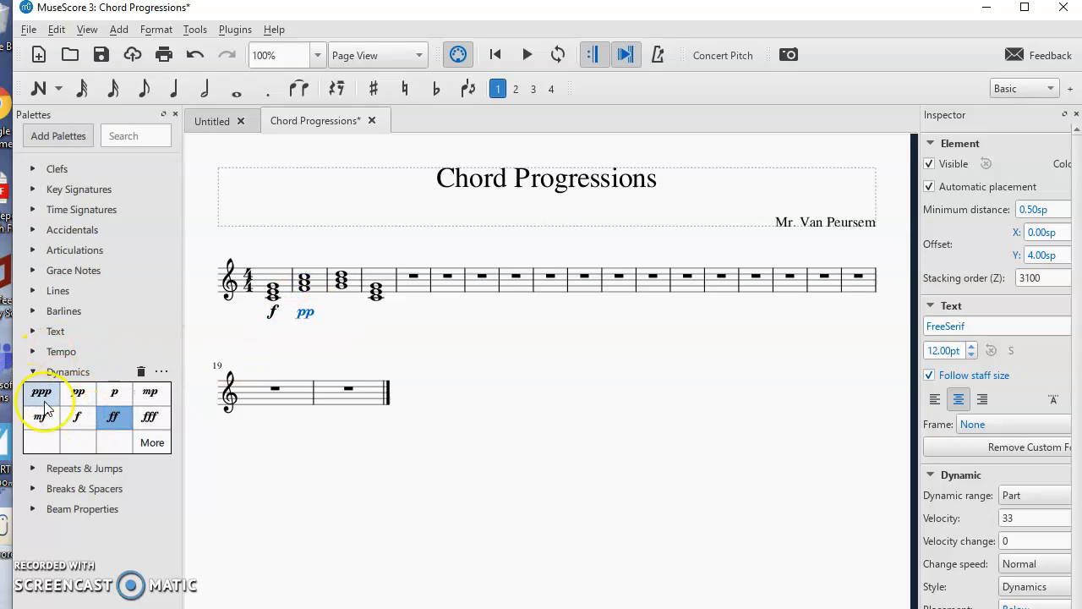
# - Add fff under the third chord and f under the fourth chord, then collapse the Dynamics palette
pyautogui.moveTo(150, 416); pyautogui.dragTo(341, 289)
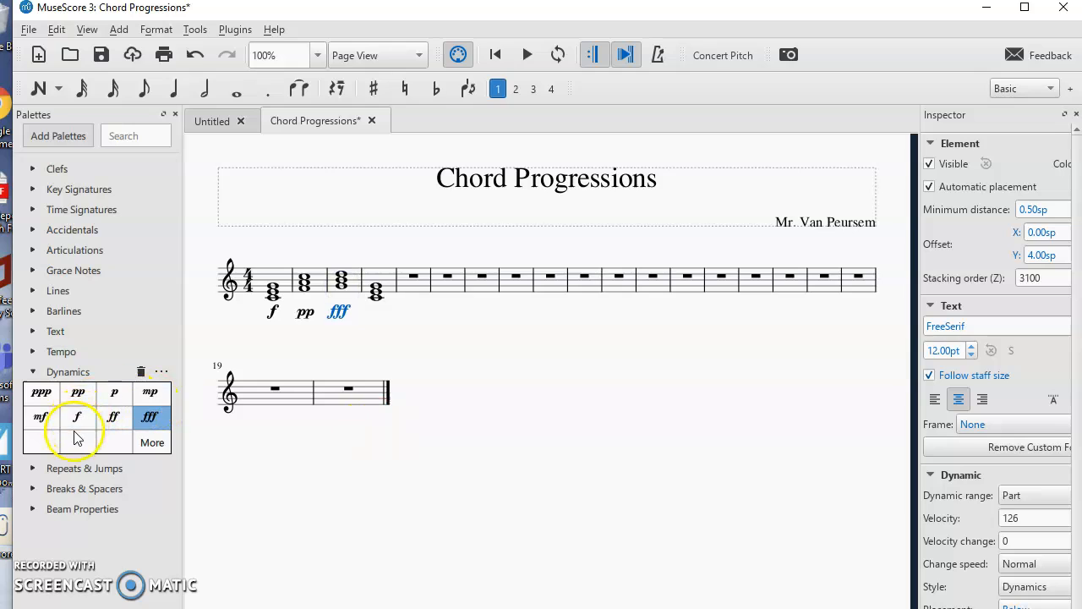
pyautogui.moveTo(80, 419); pyautogui.dragTo(376, 296)
pyautogui.click(32, 372)
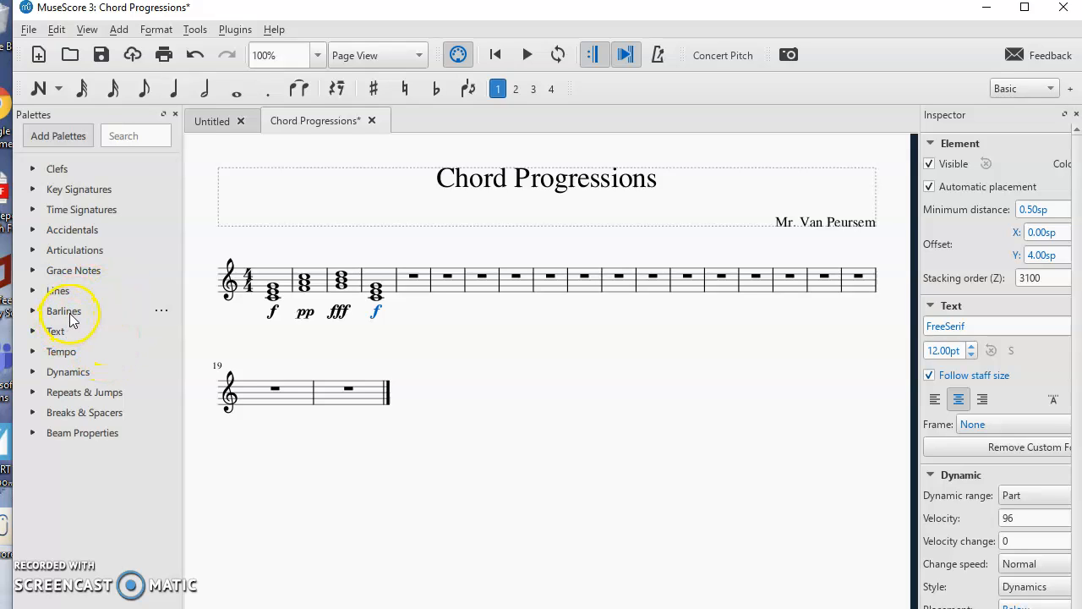
# - Add a final barline after the fourth measure from the Barlines palette
pyautogui.click(33, 311)
pyautogui.click(116, 368)
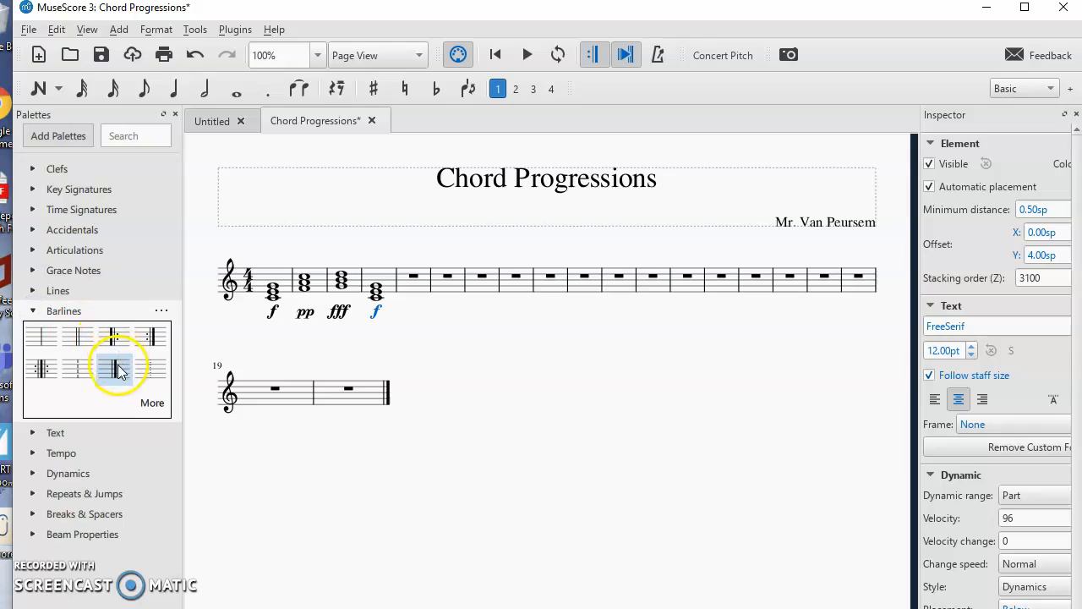
pyautogui.moveTo(116, 368); pyautogui.dragTo(397, 276)
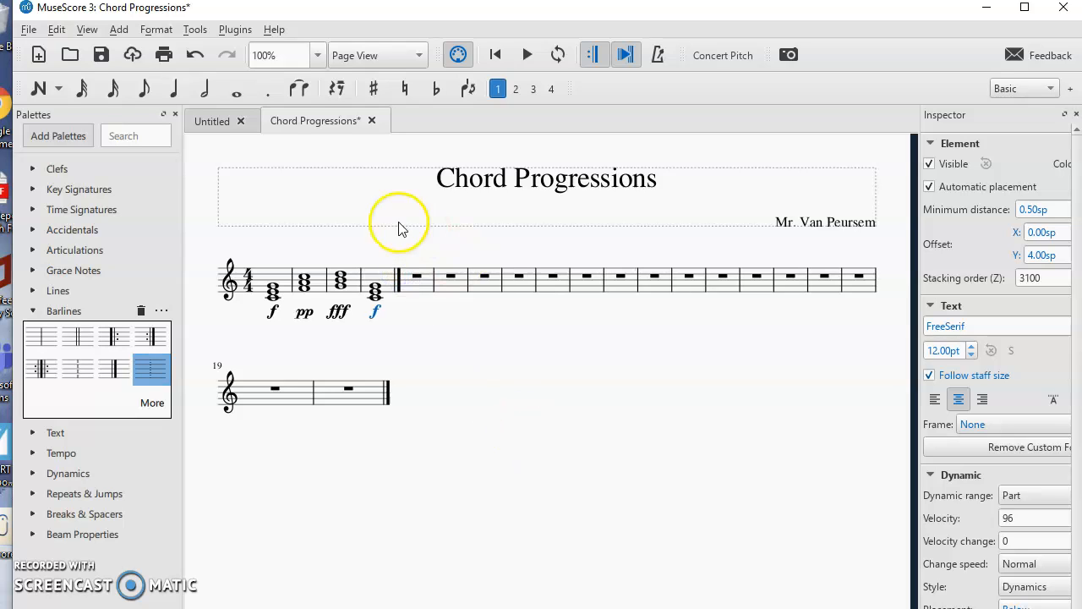
# - Add a diminuendo hairpin from the Lines palette between the first two dynamics of the opening measures
pyautogui.click(32, 310)
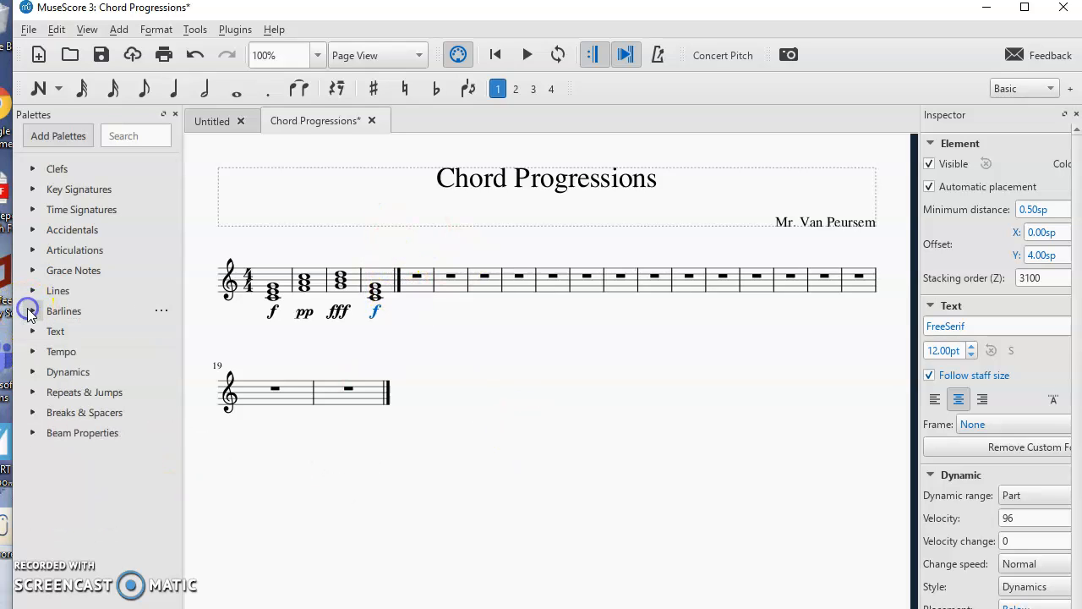
pyautogui.click(57, 292)
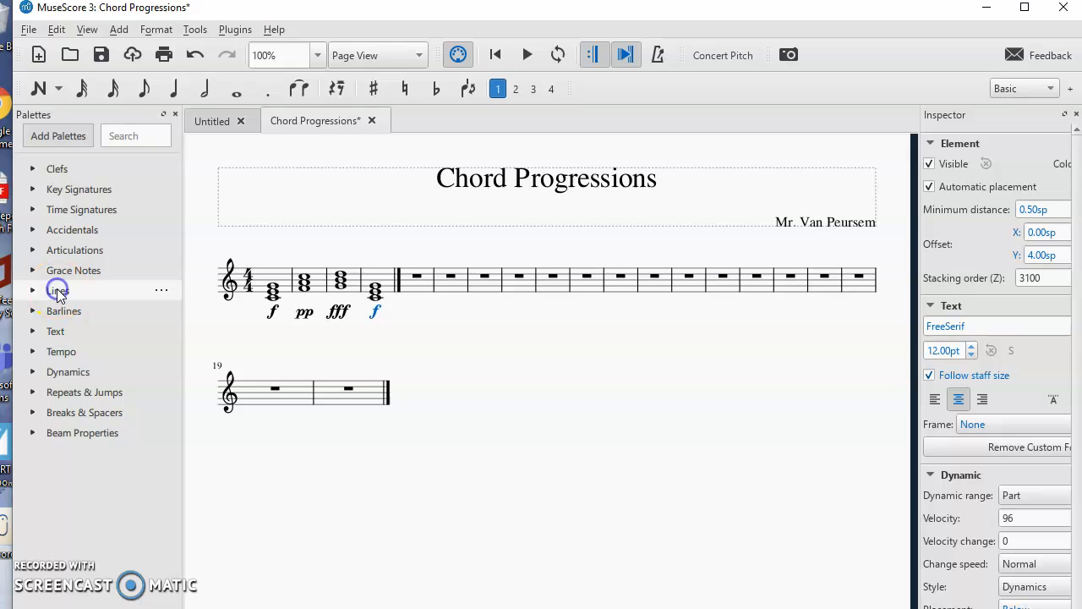
pyautogui.click(33, 291)
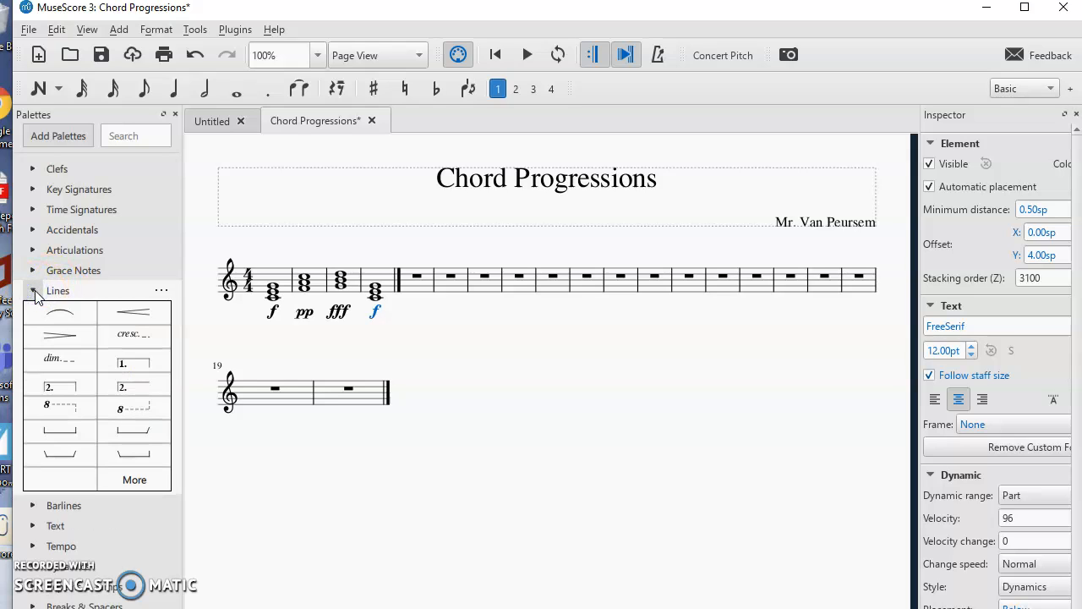
pyautogui.click(67, 337)
pyautogui.moveTo(67, 337); pyautogui.dragTo(284, 323)
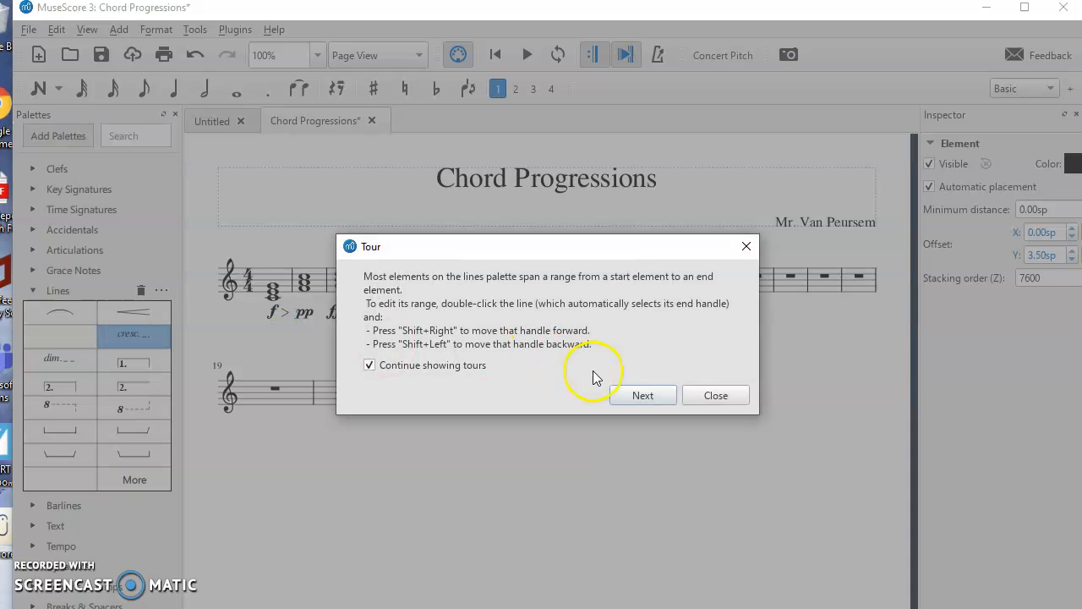
pyautogui.click(715, 396)
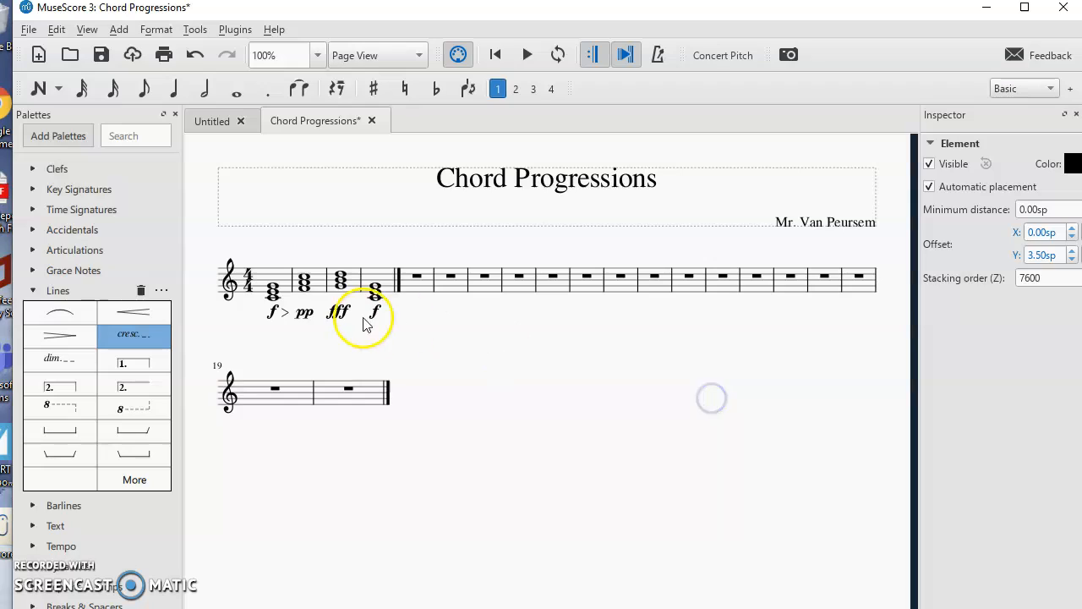
# - Try to extend the diminuendo hairpin's end handle toward the pp dynamic
pyautogui.click(288, 318)
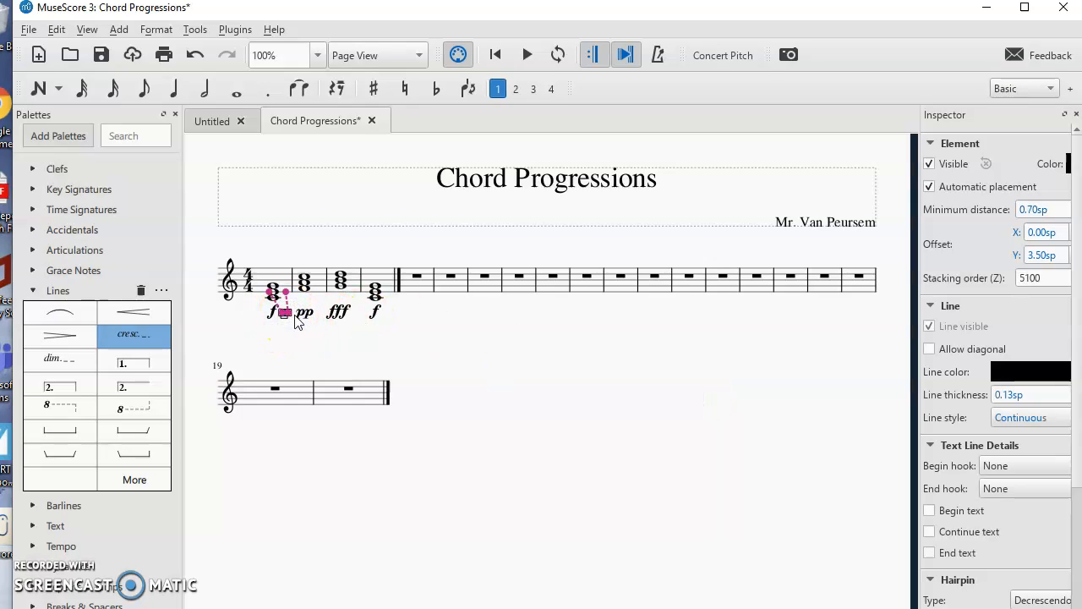
pyautogui.moveTo(294, 319); pyautogui.dragTo(301, 317)
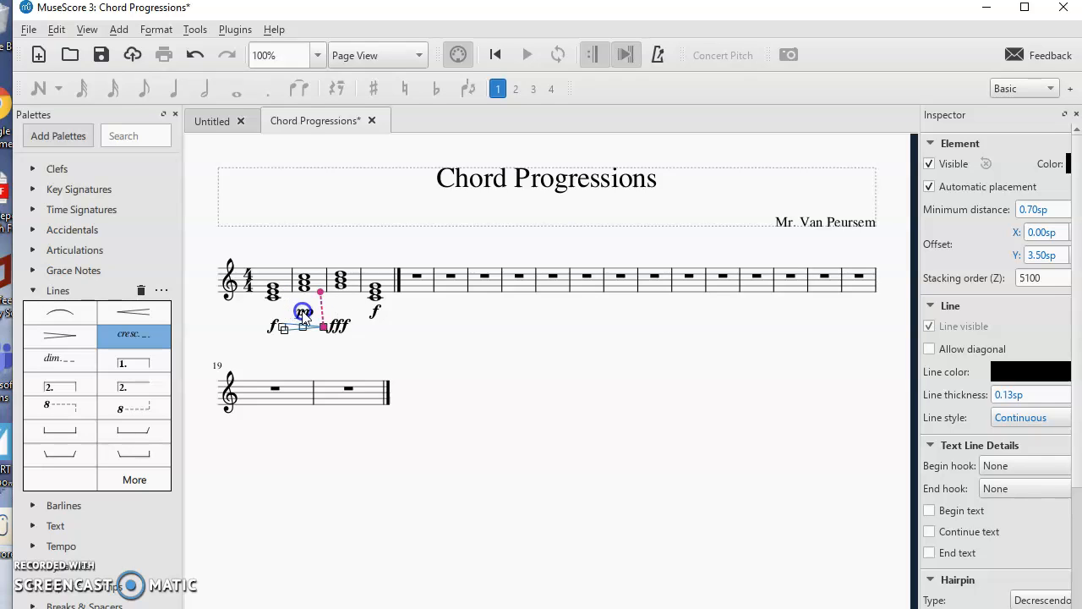
pyautogui.moveTo(320, 328); pyautogui.dragTo(284, 321)
pyautogui.click(302, 336)
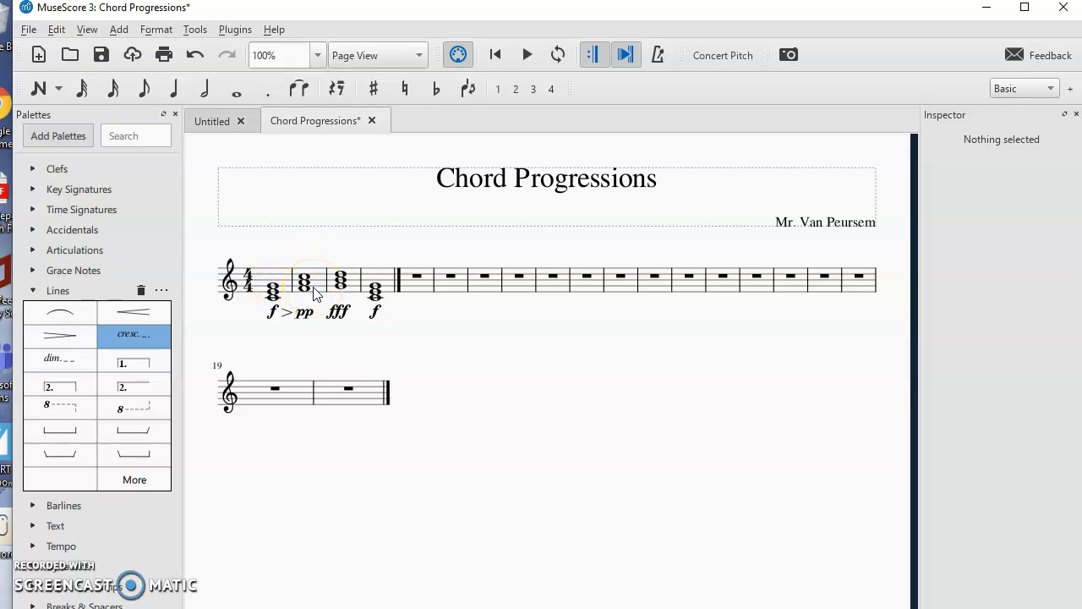
# - Shorten the first chord to a quarter-note duration
pyautogui.click(174, 88)
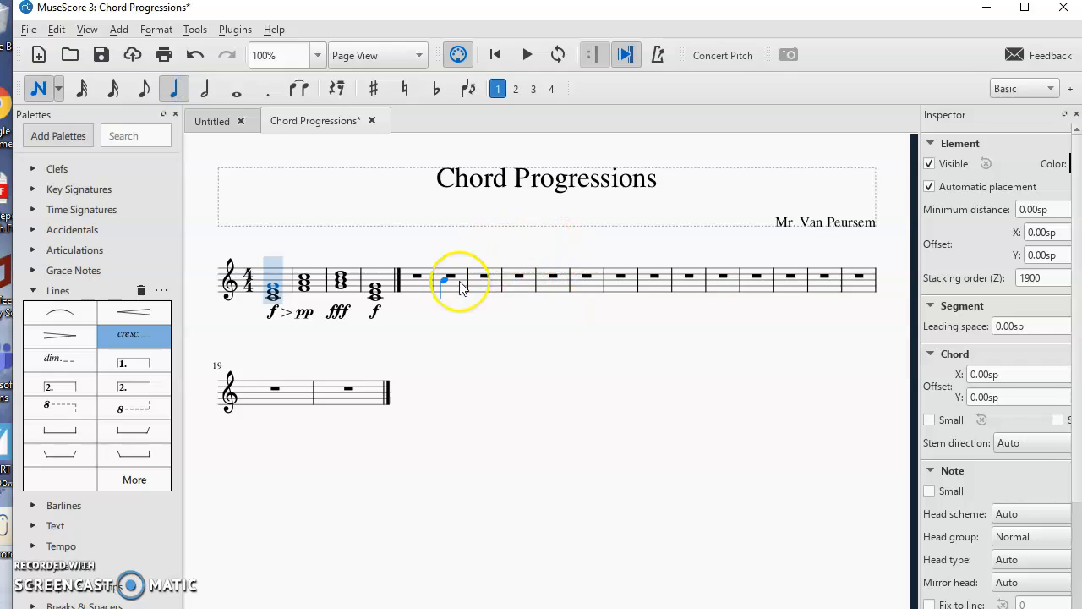
pyautogui.press('Escape')
pyautogui.click(173, 88)
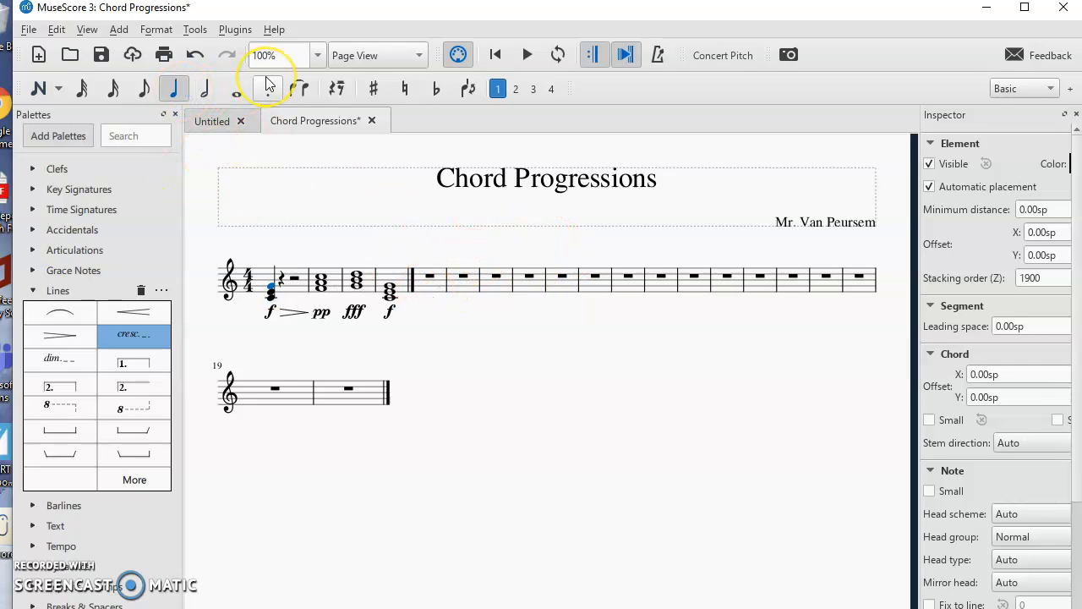
# - Enter quarter notes filling measures 5 and 6 in note input mode
pyautogui.press('n')
pyautogui.click(435, 289)
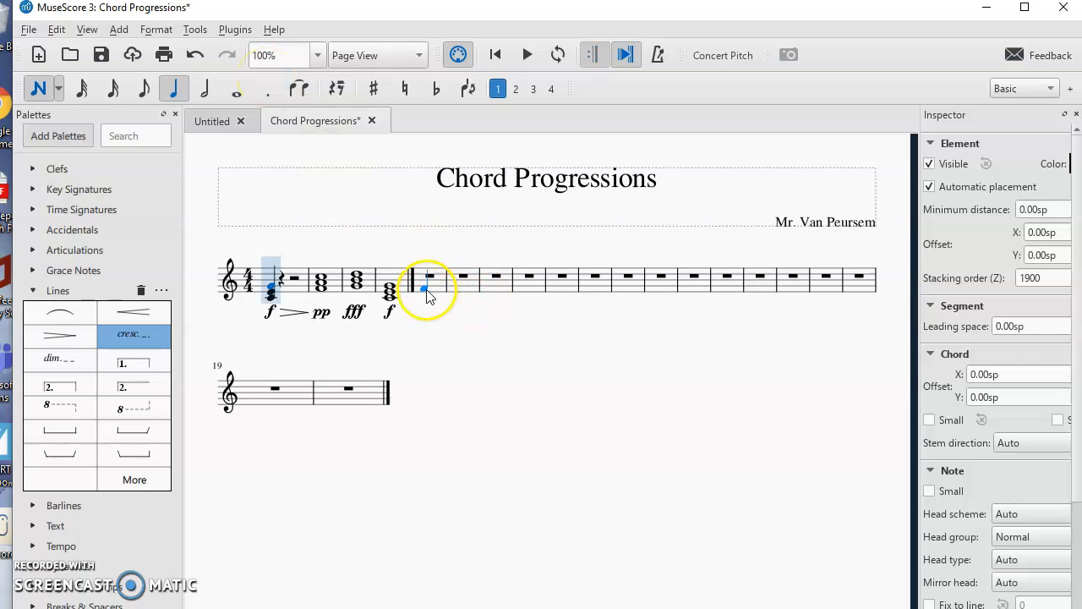
pyautogui.click(439, 287)
pyautogui.click(465, 277)
pyautogui.click(478, 292)
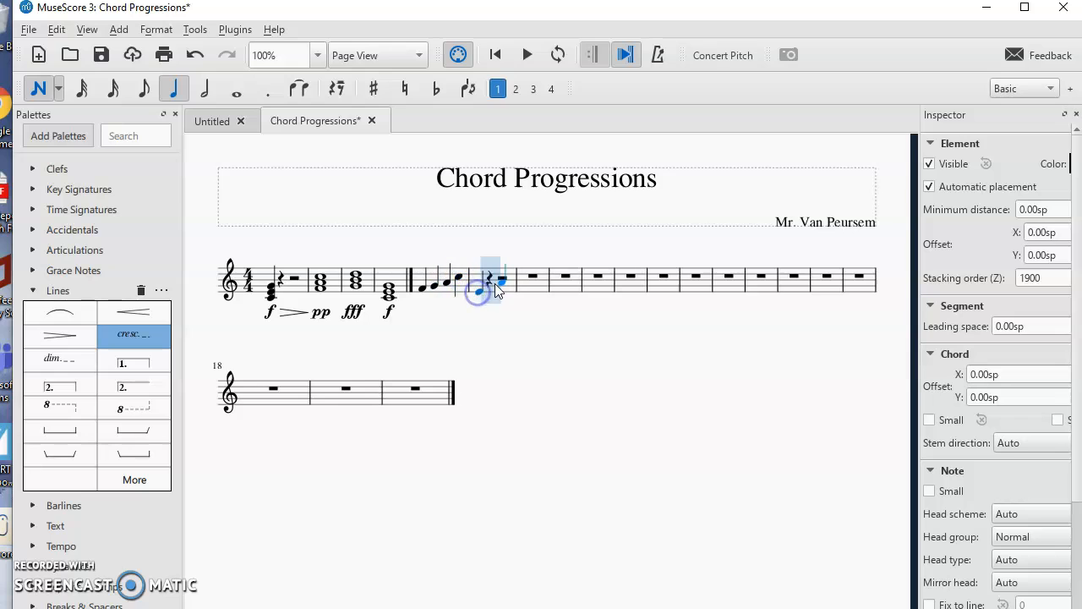
pyautogui.click(497, 283)
pyautogui.click(524, 296)
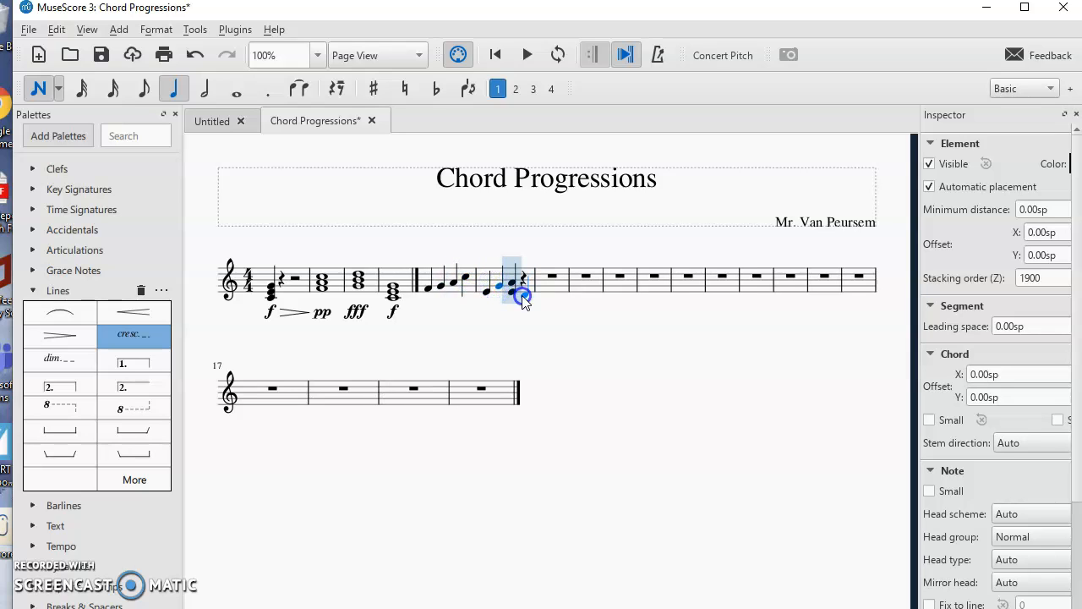
pyautogui.click(524, 296)
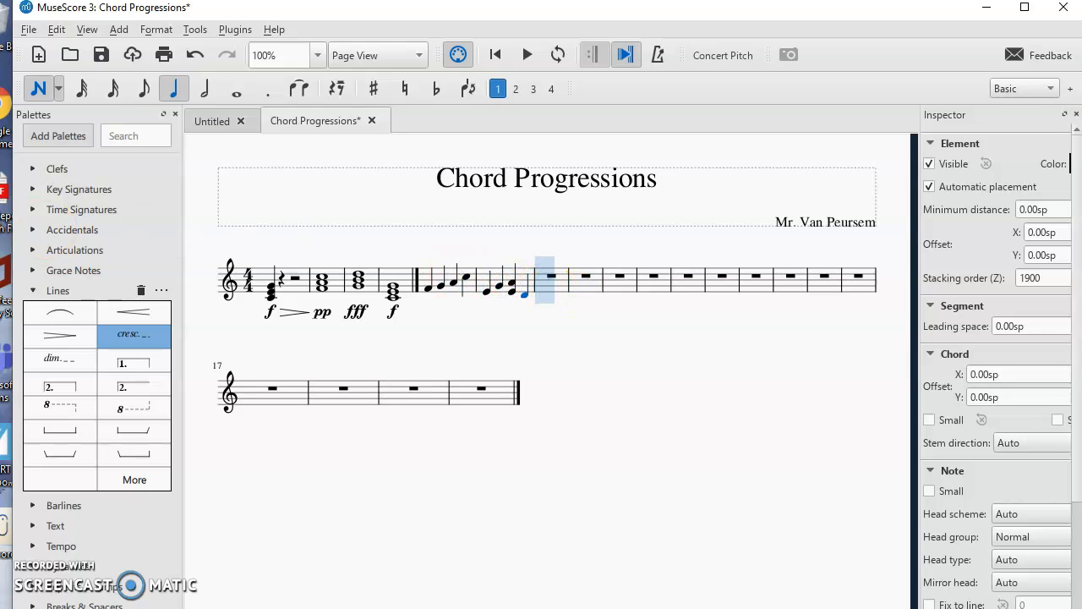
# - Add a diminuendo hairpin under measure 5 and extend its end into measure 6
pyautogui.moveTo(68, 329); pyautogui.dragTo(426, 313)
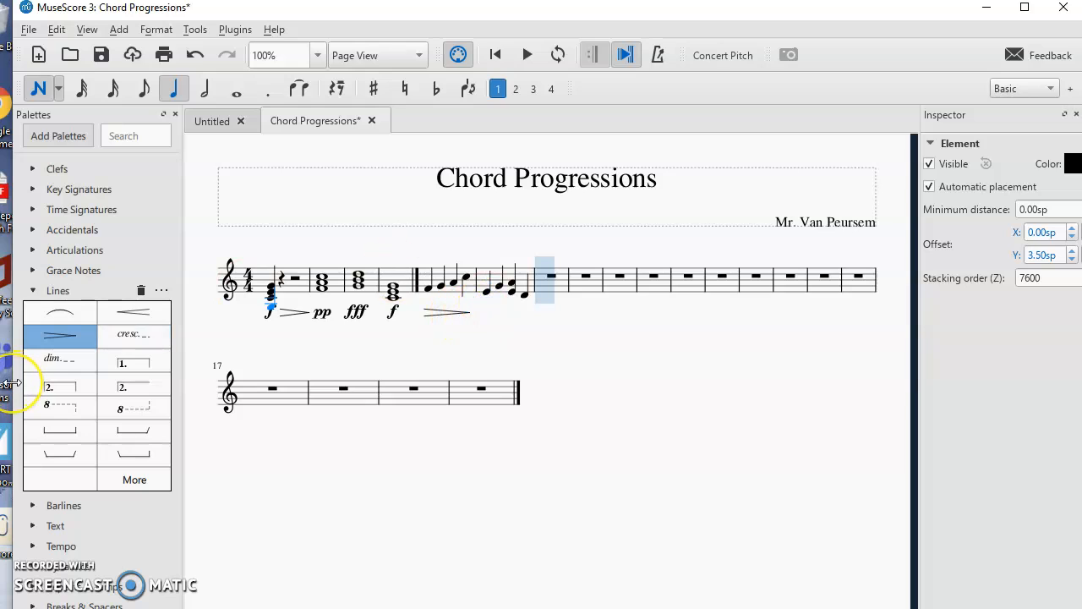
pyautogui.press('Escape')
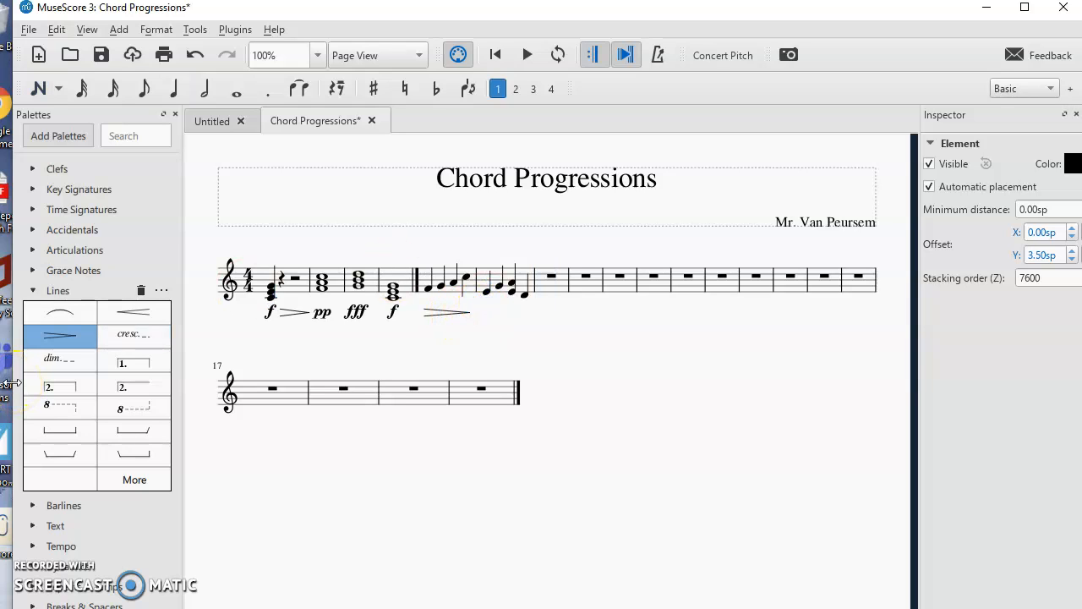
pyautogui.click(468, 313)
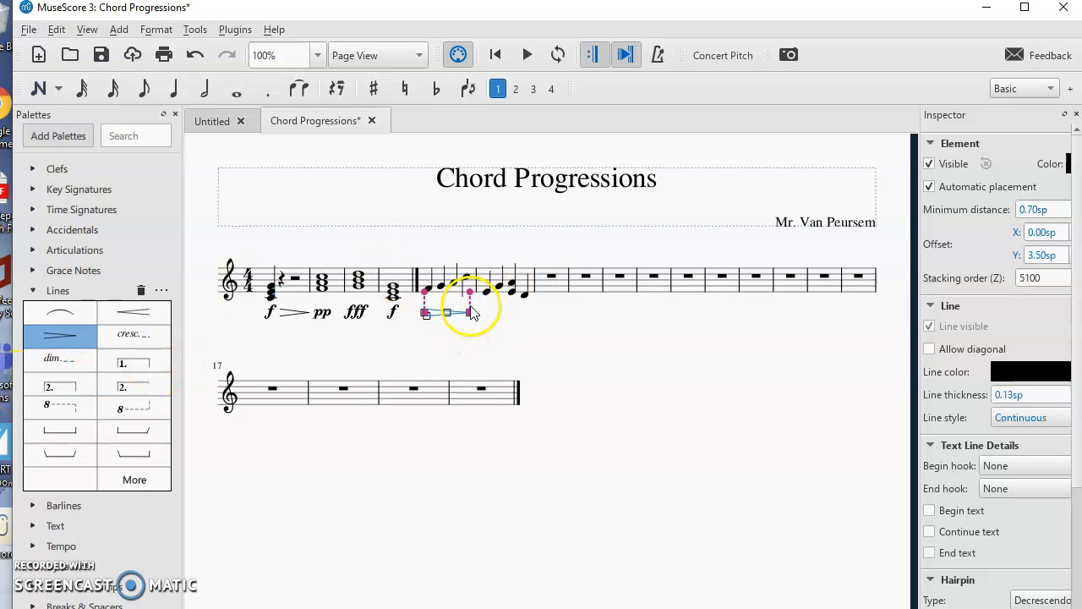
pyautogui.moveTo(471, 313)
pyautogui.mouseDown()
pyautogui.moveTo(518, 317)
pyautogui.moveTo(450, 322)
pyautogui.moveTo(502, 328)
pyautogui.moveTo(471, 328)
pyautogui.moveTo(482, 327)
pyautogui.mouseUp()
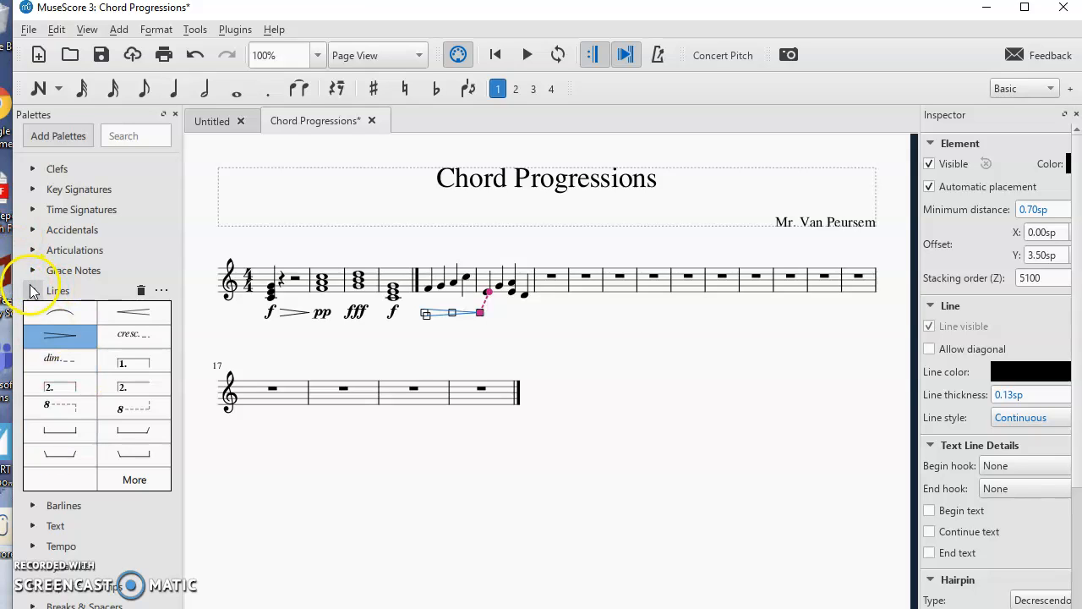
# - Add a fermata above the first note of measure 5 from the Articulations palette
pyautogui.click(33, 254)
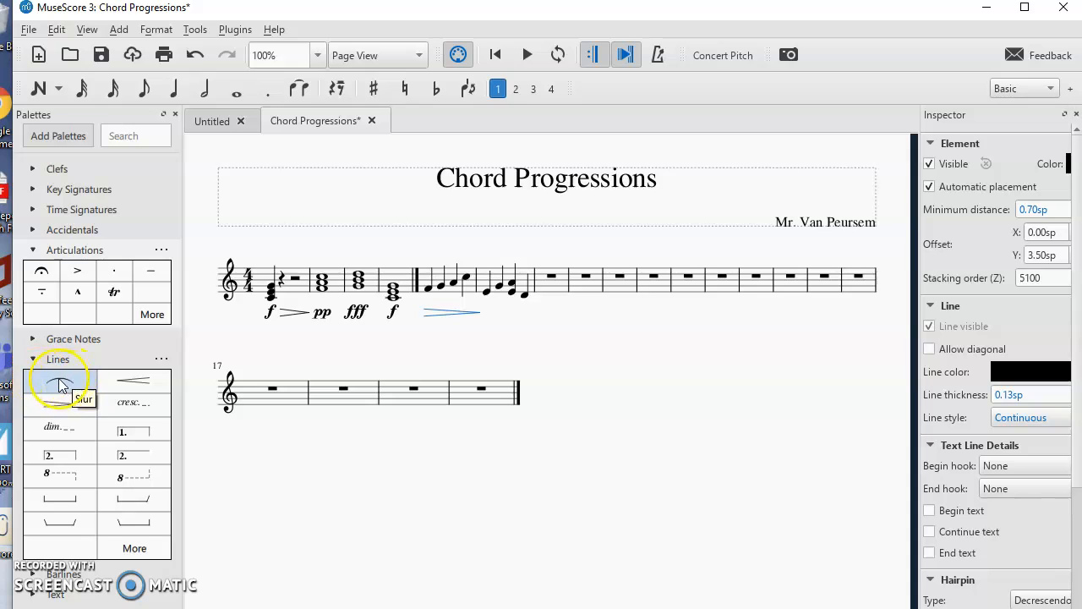
pyautogui.click(32, 359)
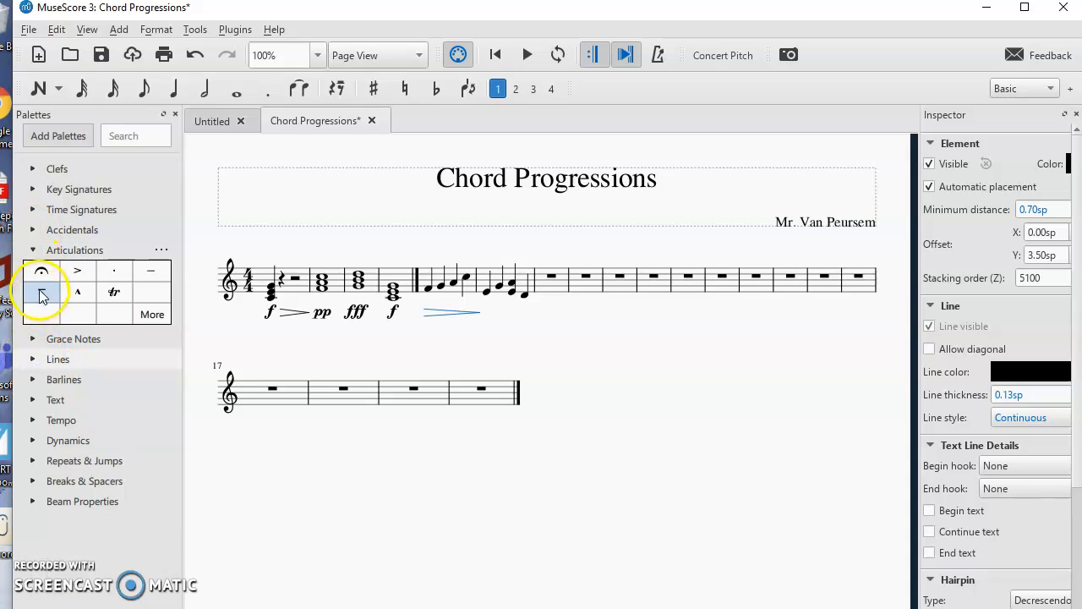
pyautogui.moveTo(46, 277); pyautogui.dragTo(412, 261)
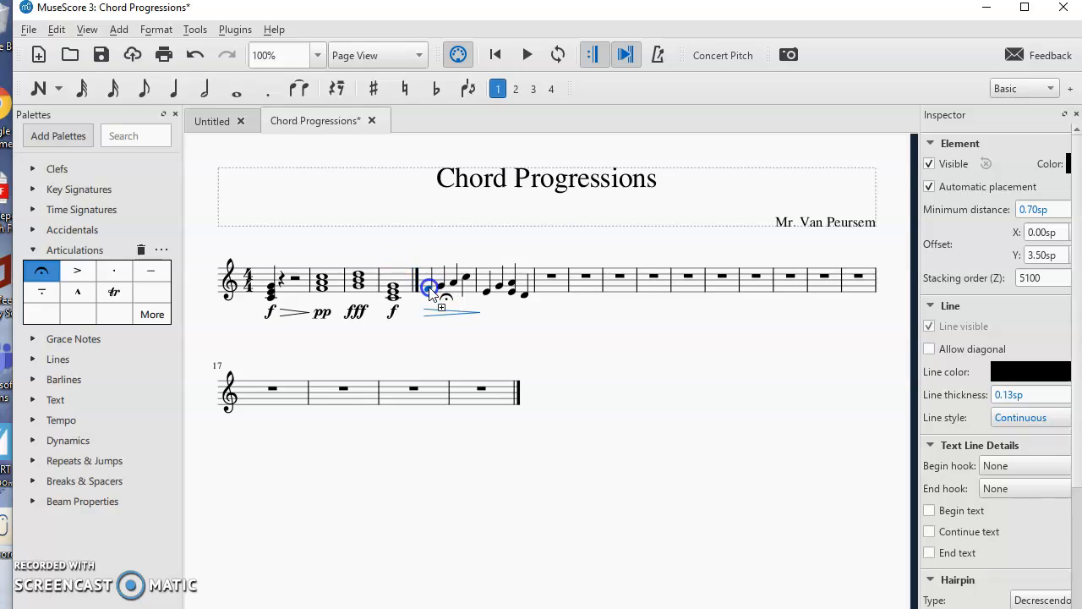
pyautogui.moveTo(433, 294)
pyautogui.mouseDown()
pyautogui.moveTo(54, 304)
pyautogui.moveTo(326, 313)
pyautogui.moveTo(429, 291)
pyautogui.mouseUp()
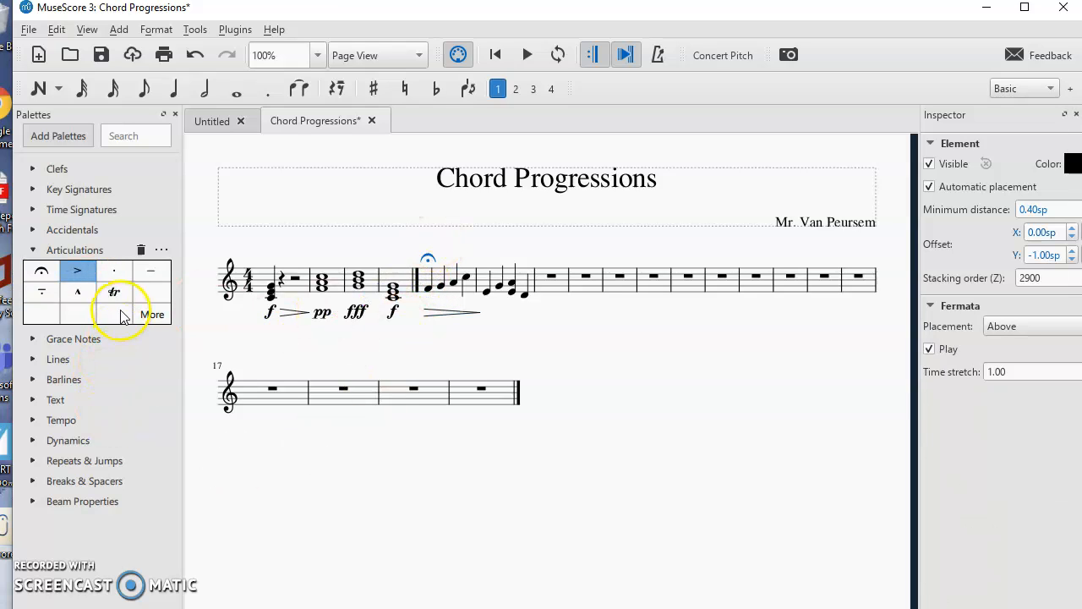
# - Add a marcato above the last note of measure 6 and collapse the Articulations palette
pyautogui.click(79, 295)
pyautogui.moveTo(79, 296); pyautogui.dragTo(488, 294)
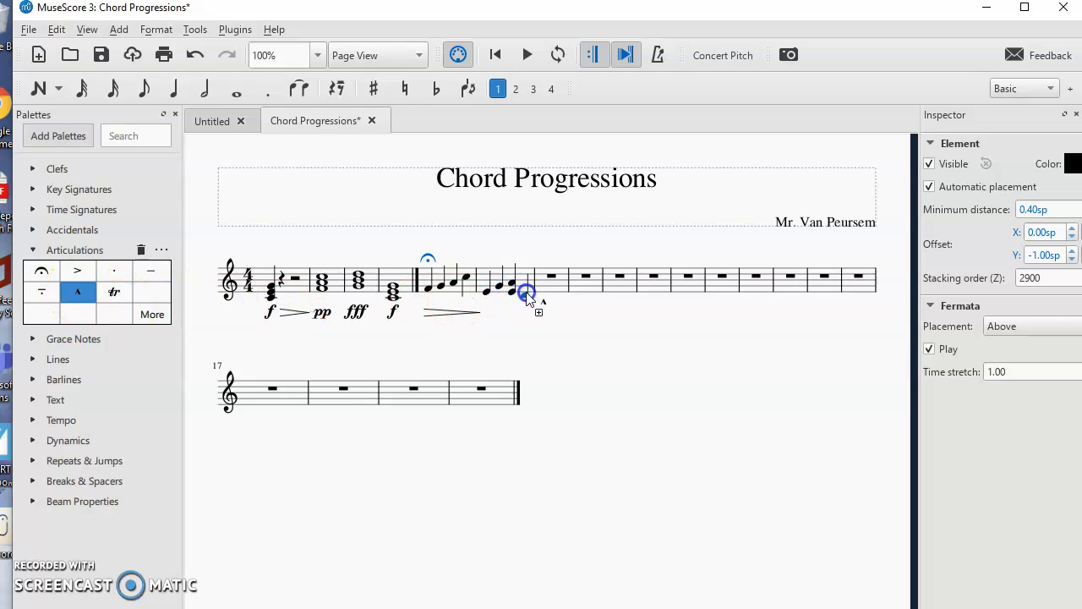
pyautogui.moveTo(526, 296); pyautogui.dragTo(528, 299)
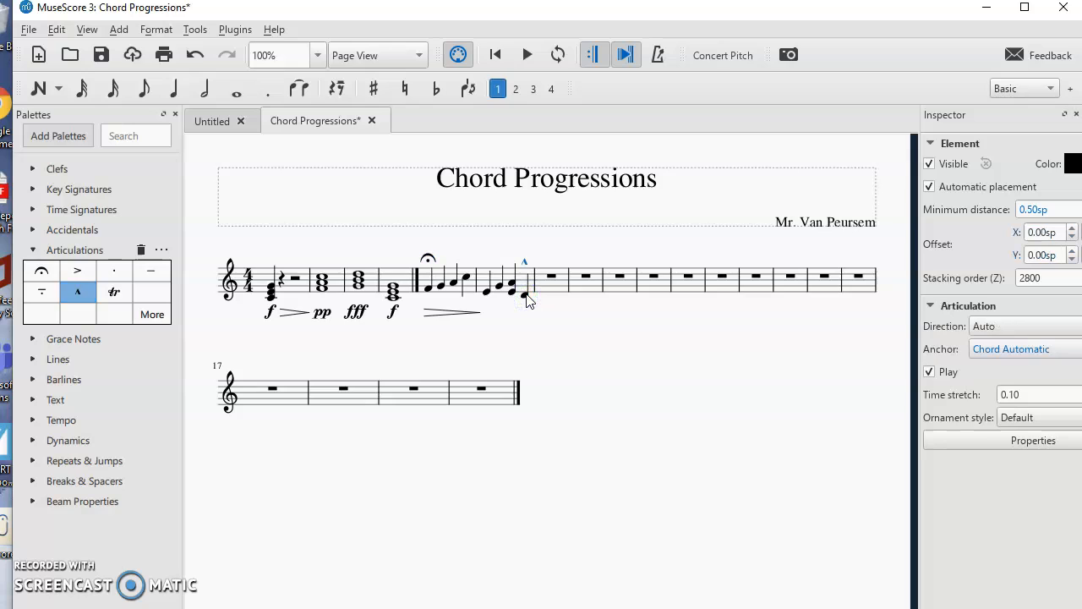
pyautogui.click(32, 249)
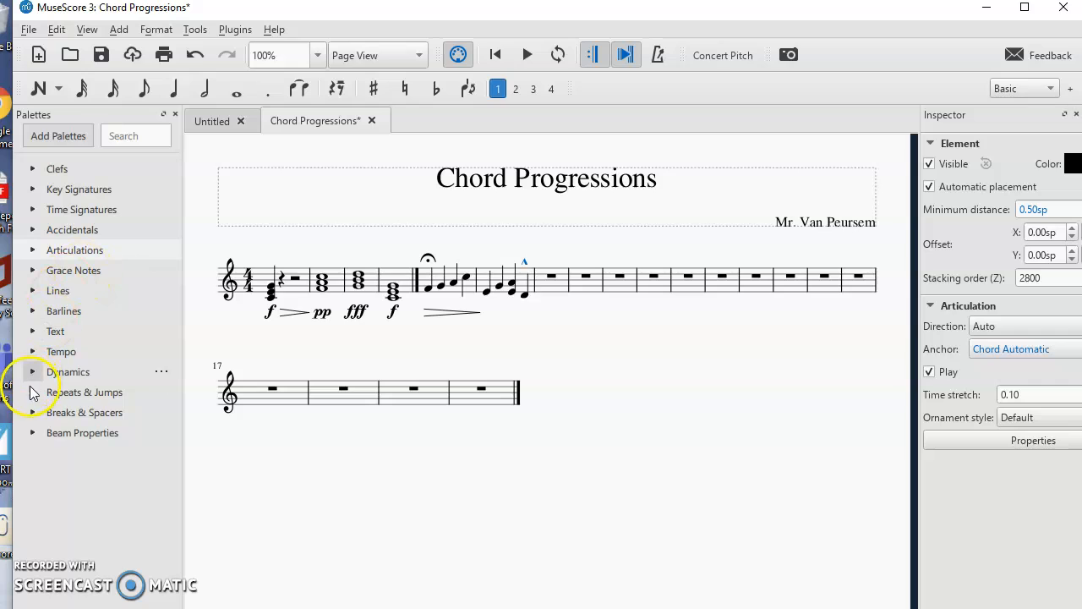
# - Insert a 2/4 time signature at measure 5 from the Time Signatures palette
pyautogui.click(35, 211)
pyautogui.moveTo(42, 232)
pyautogui.mouseDown()
pyautogui.moveTo(398, 279)
pyautogui.moveTo(292, 280)
pyautogui.moveTo(448, 273)
pyautogui.moveTo(423, 279)
pyautogui.moveTo(448, 284)
pyautogui.mouseUp()
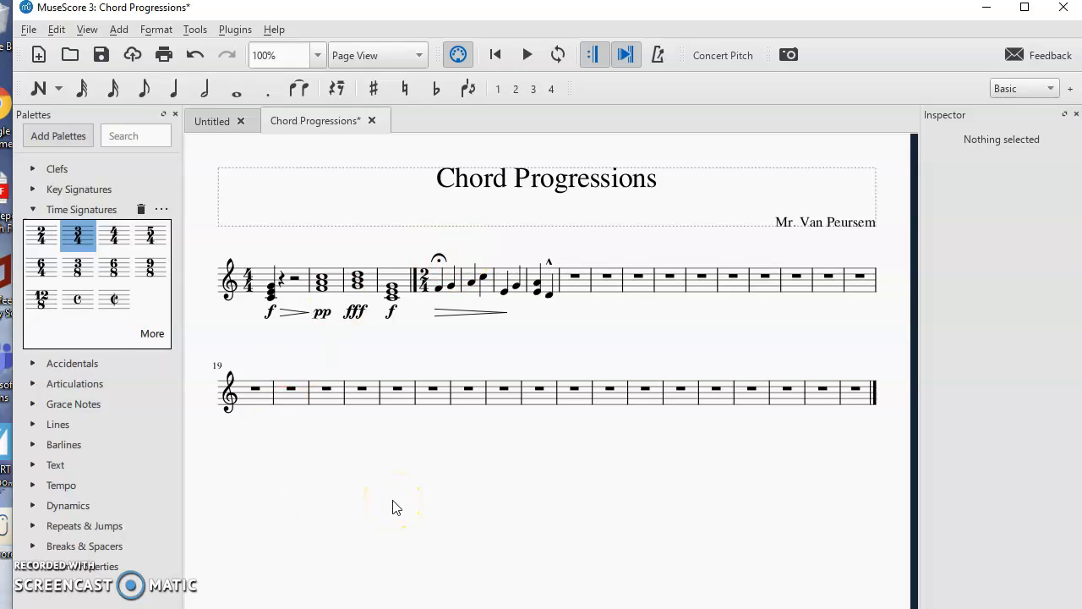
pyautogui.click(28, 29)
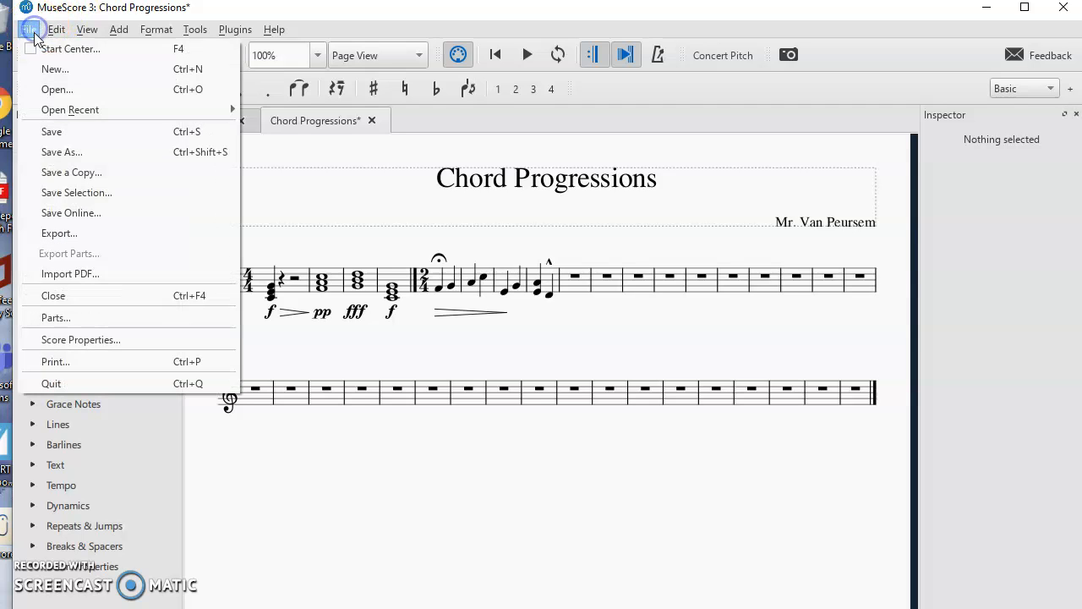
pyautogui.click(63, 138)
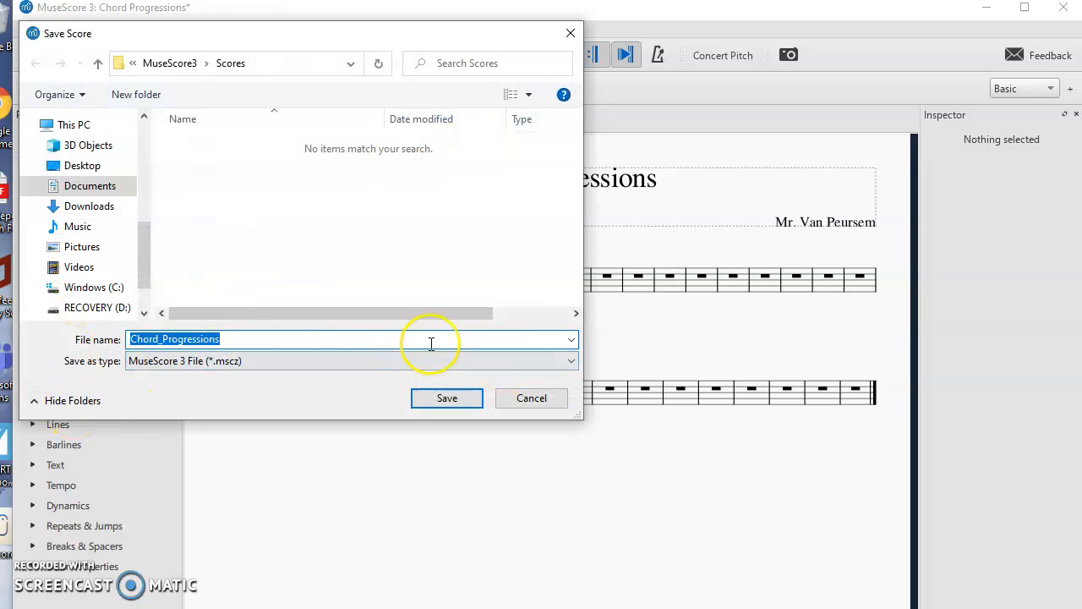
pyautogui.click(530, 398)
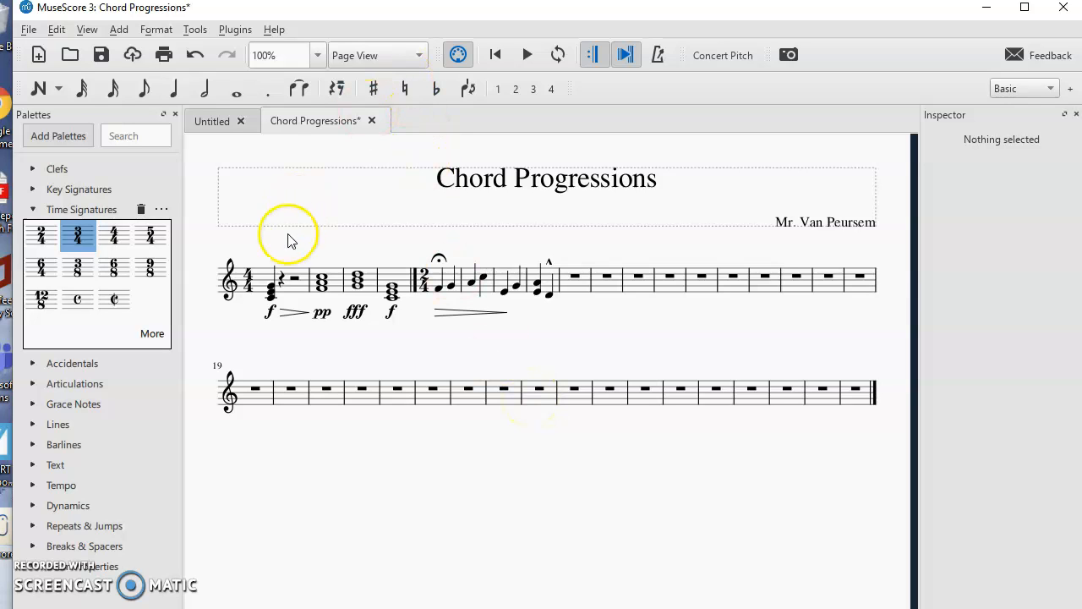
# - Play back the score starting from the first measure, then stop playback
pyautogui.click(272, 293)
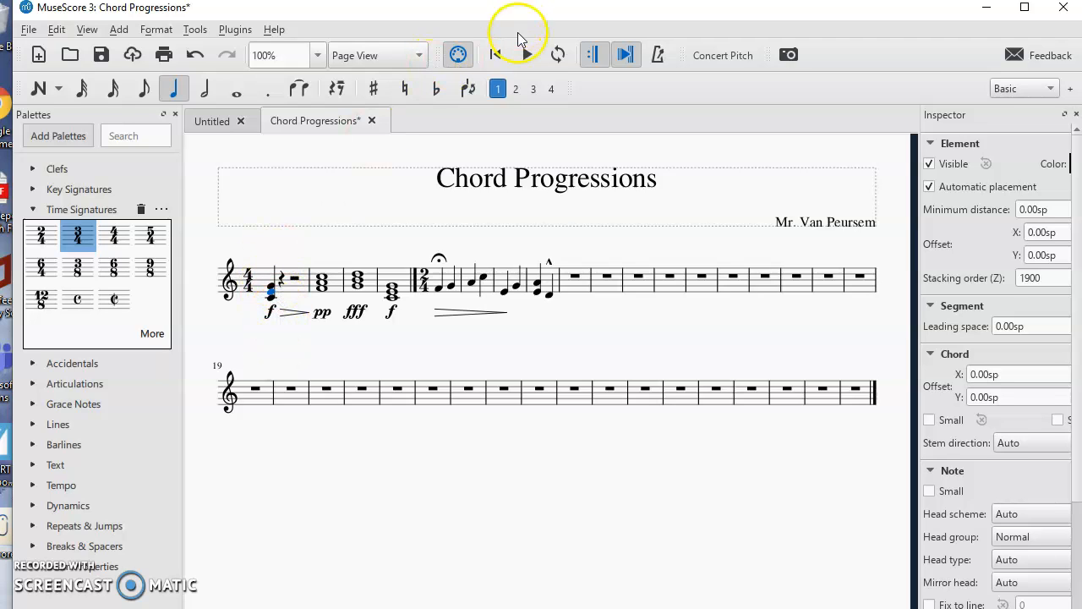
pyautogui.click(527, 55)
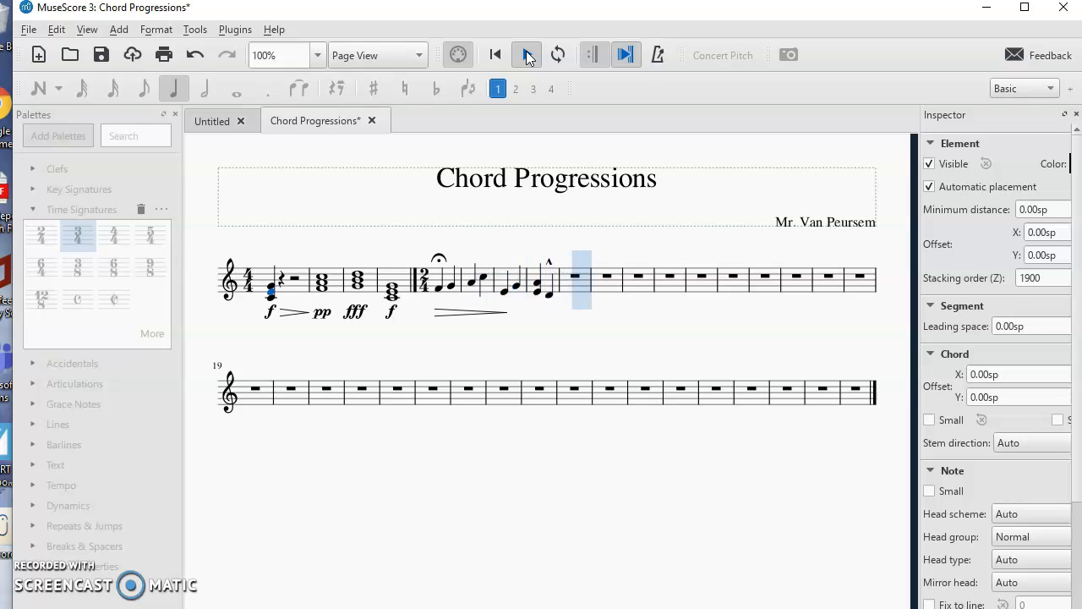
pyautogui.click(528, 56)
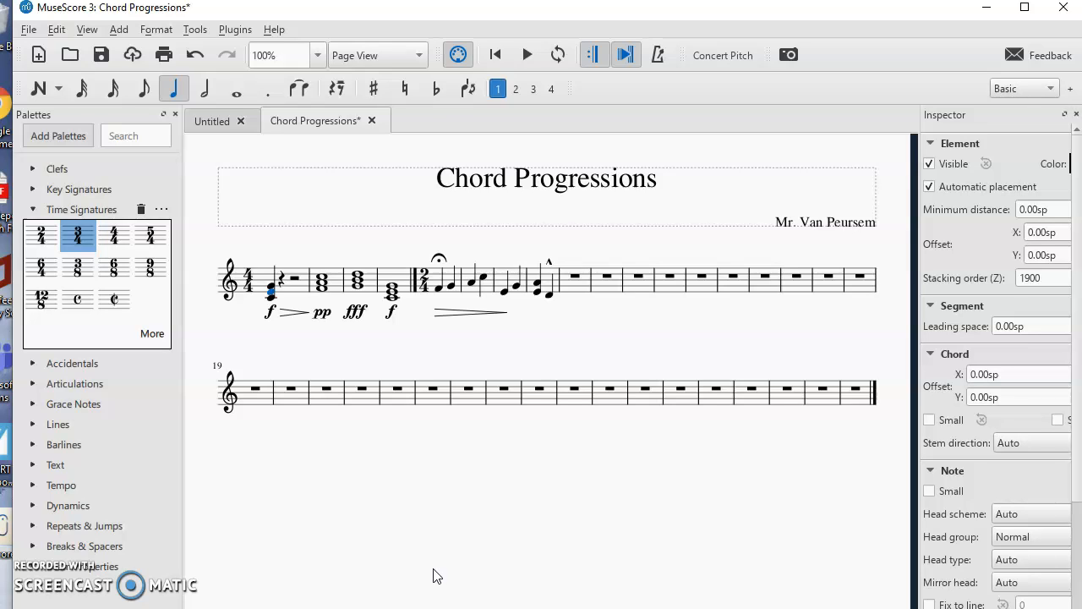
pyautogui.click(23, 31)
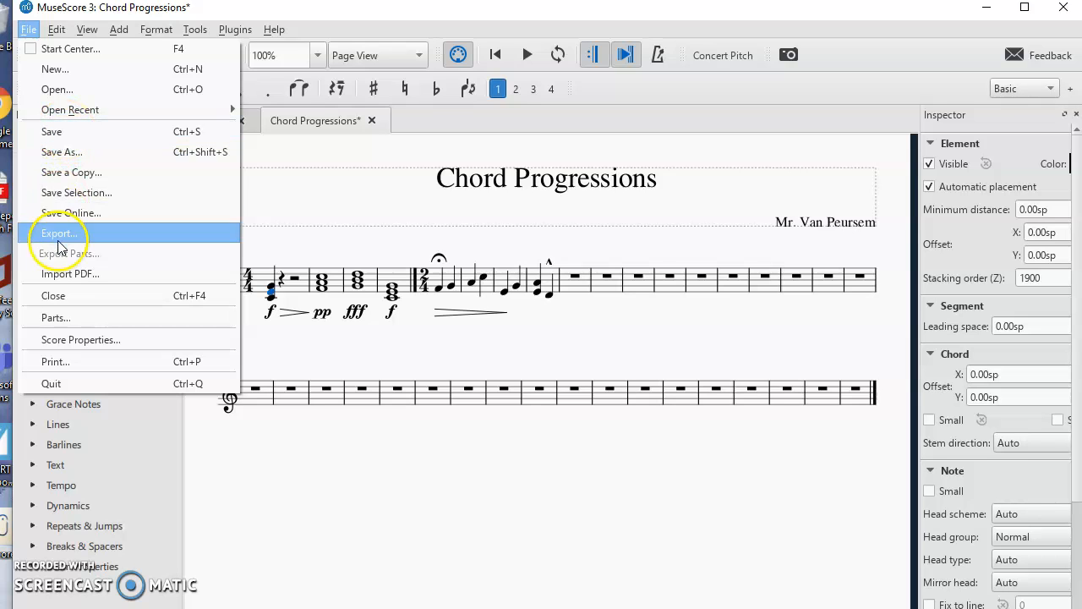
pyautogui.click(28, 30)
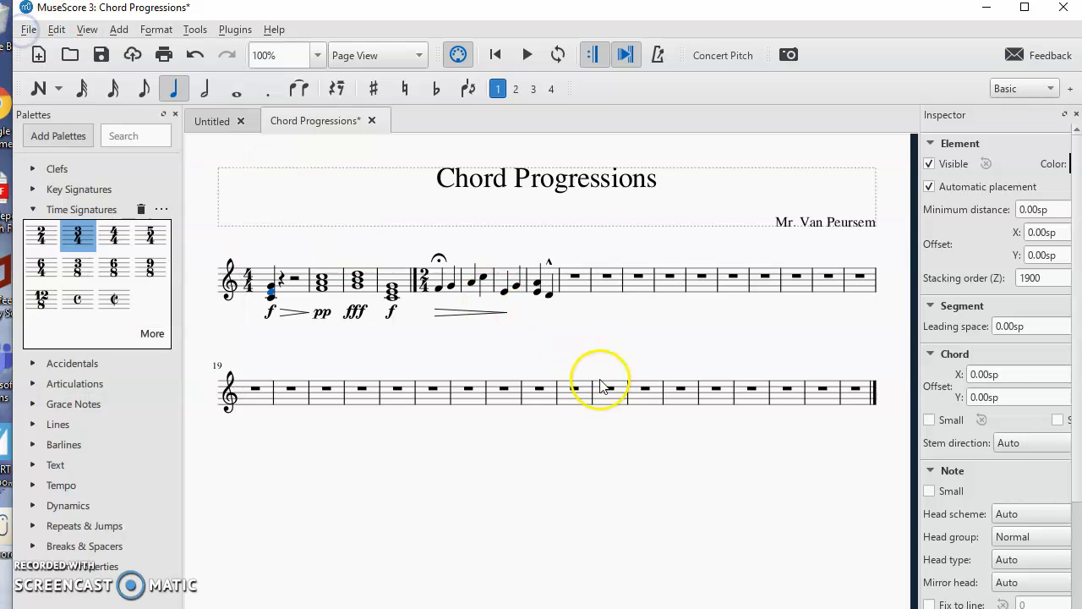